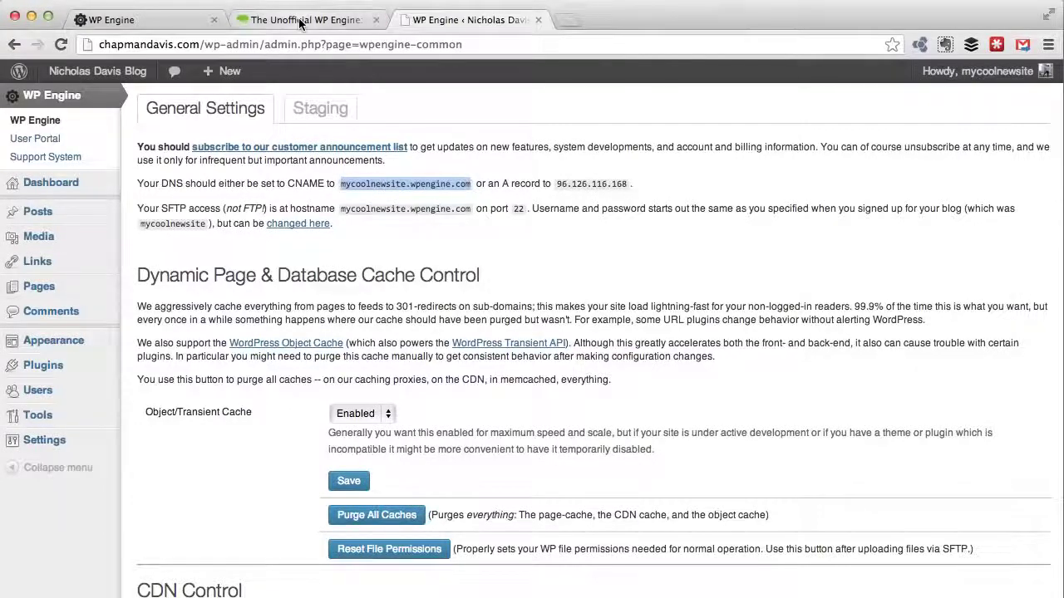
- Read the FTP/SFTP section of the esanctuary.net WP Engine guide, then return to the portal
click(301, 23)
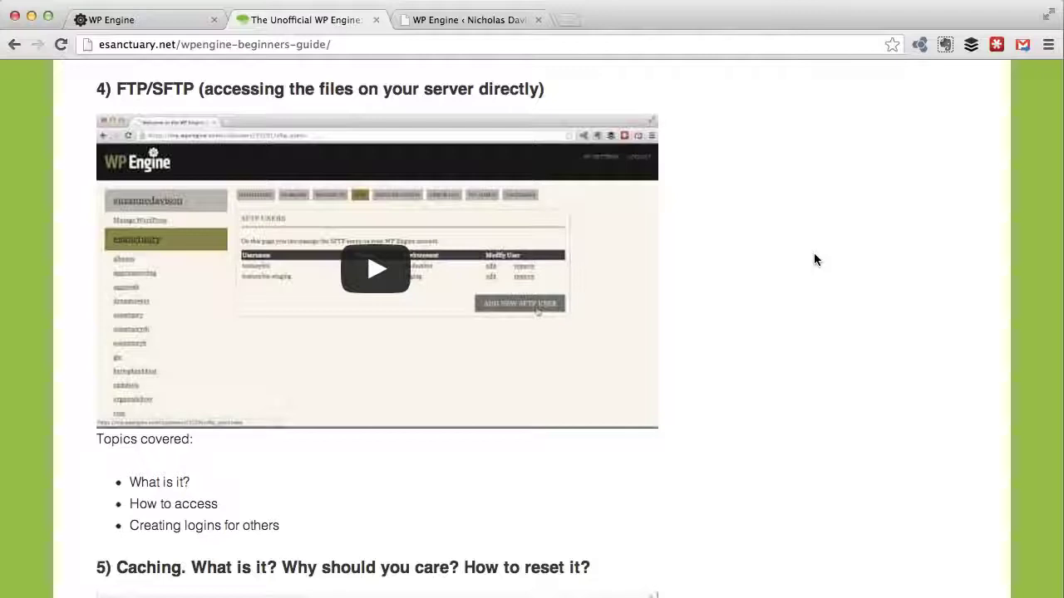
click(153, 19)
- From the portal dashboard's installs list, open the mycoolnewsite install overview
click(301, 93)
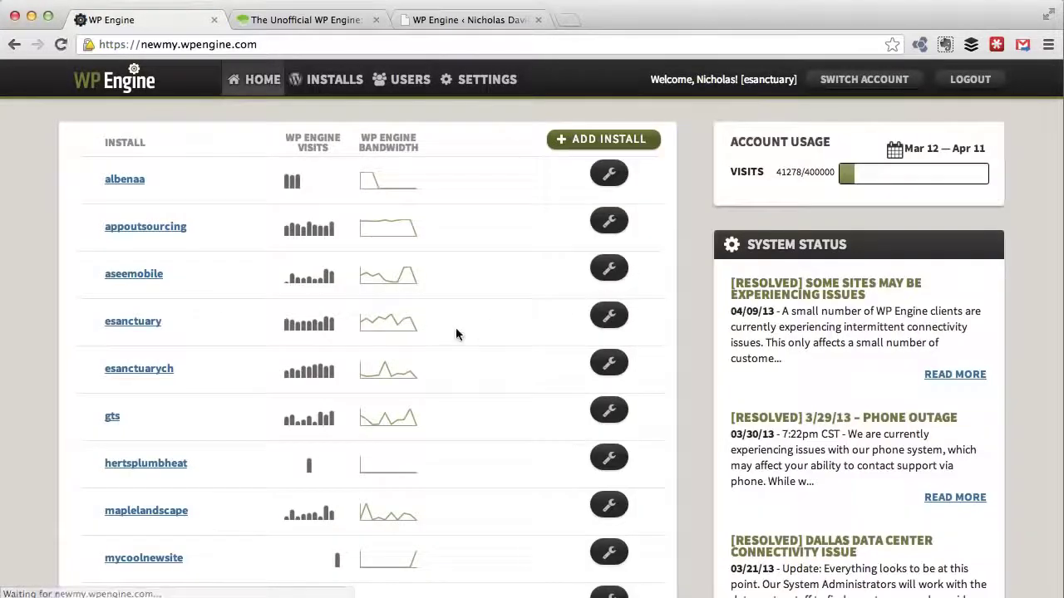
scroll(416, 349, down, 3)
scroll(373, 365, up, 3)
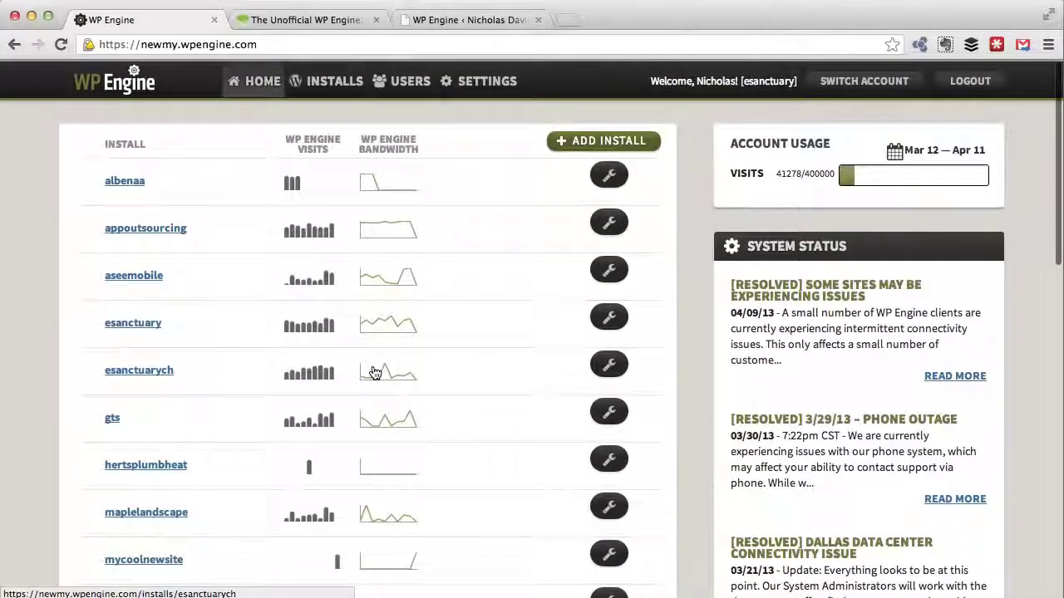
scroll(374, 372, down, 4)
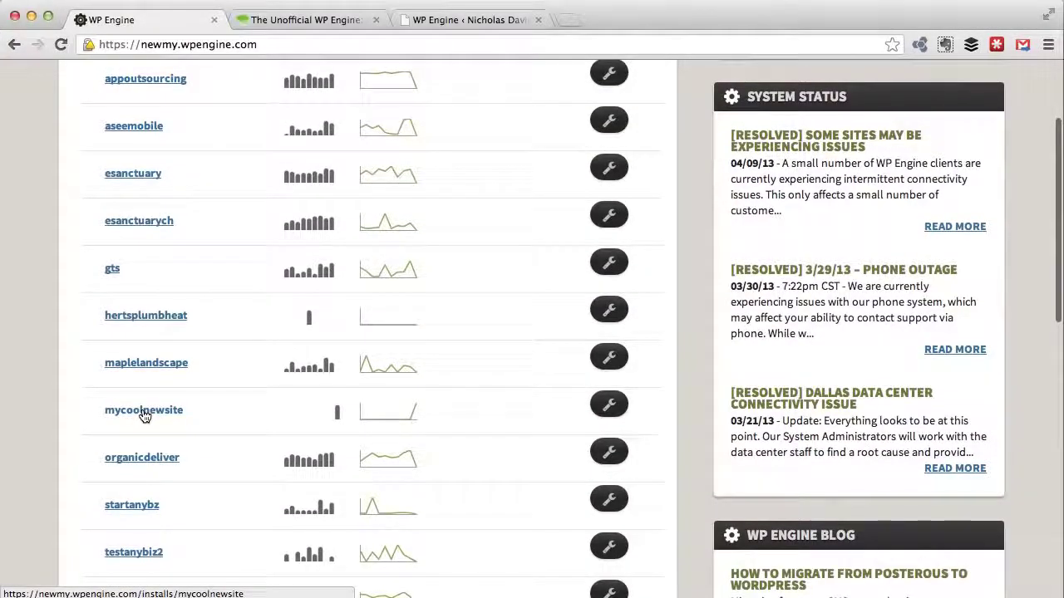
right_click(142, 412)
click(123, 414)
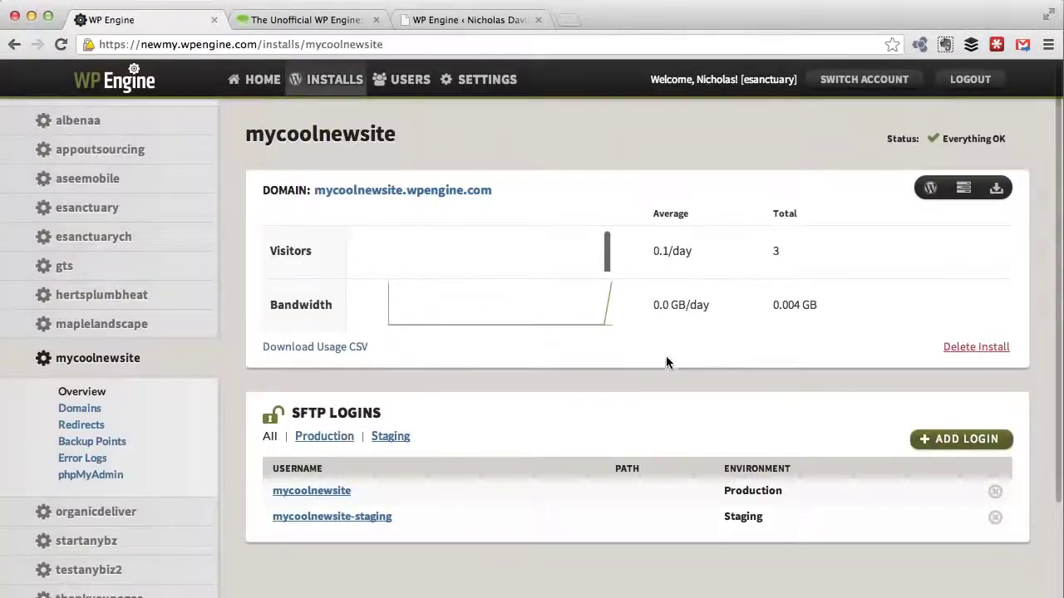
scroll(666, 365, down, 2)
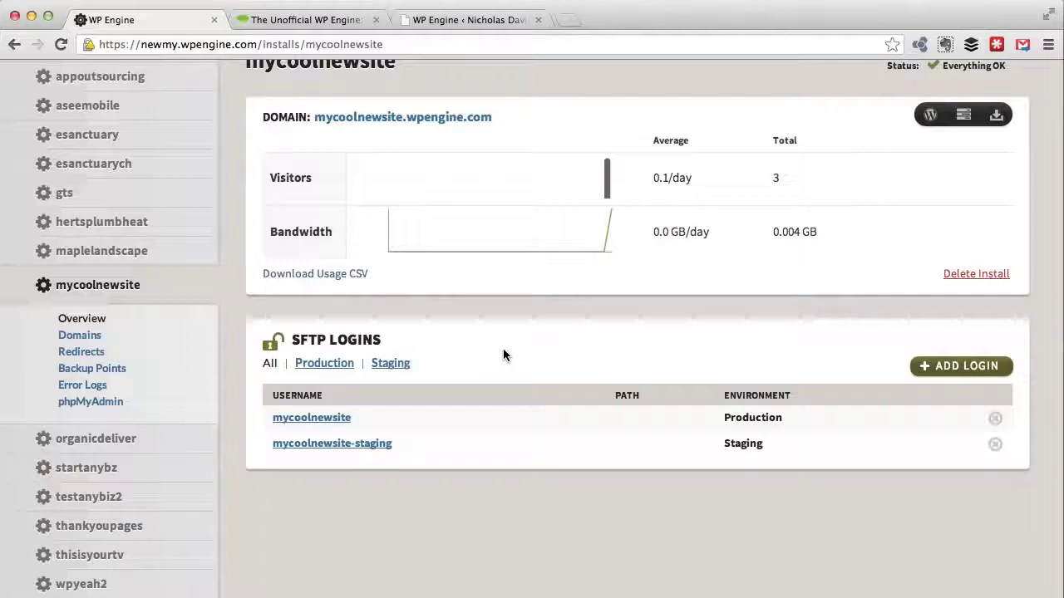
- Open the mycoolnewsite SFTP login and generate and copy a secure password with LastPass
click(315, 423)
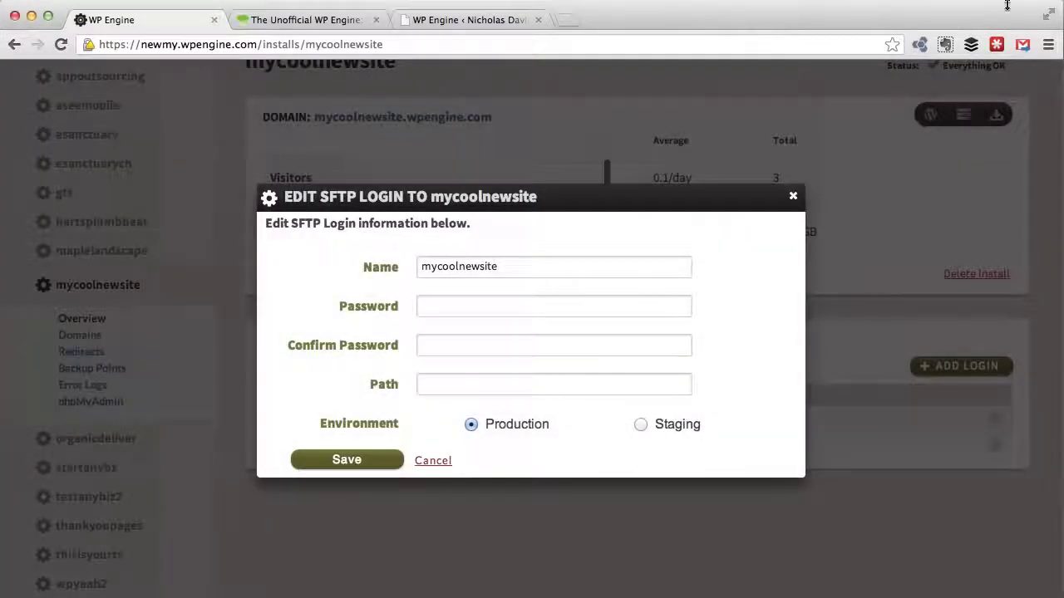
click(998, 44)
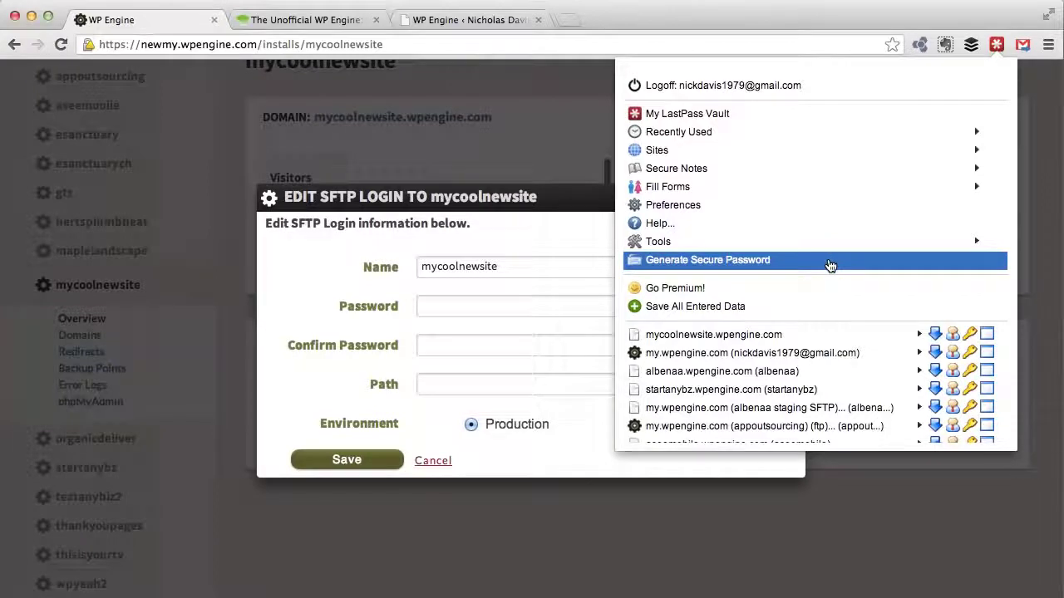
click(759, 264)
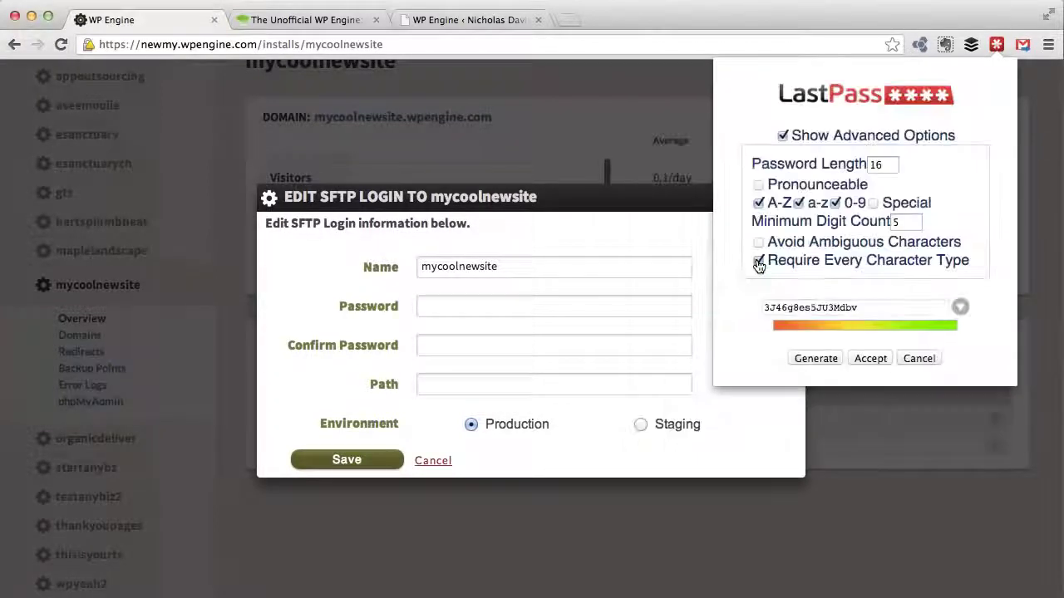
double_click(848, 307)
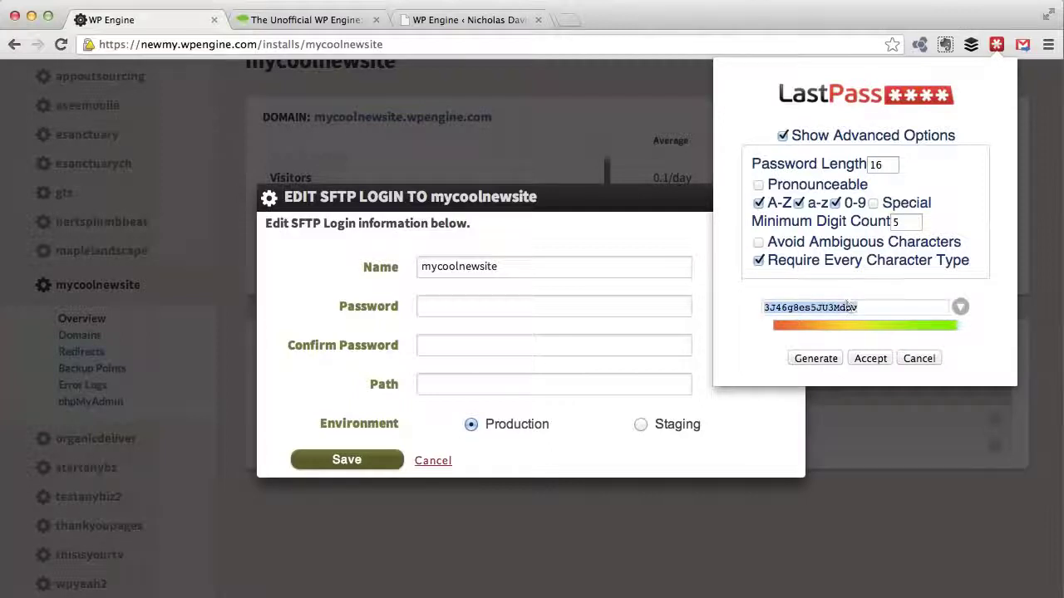
click(503, 307)
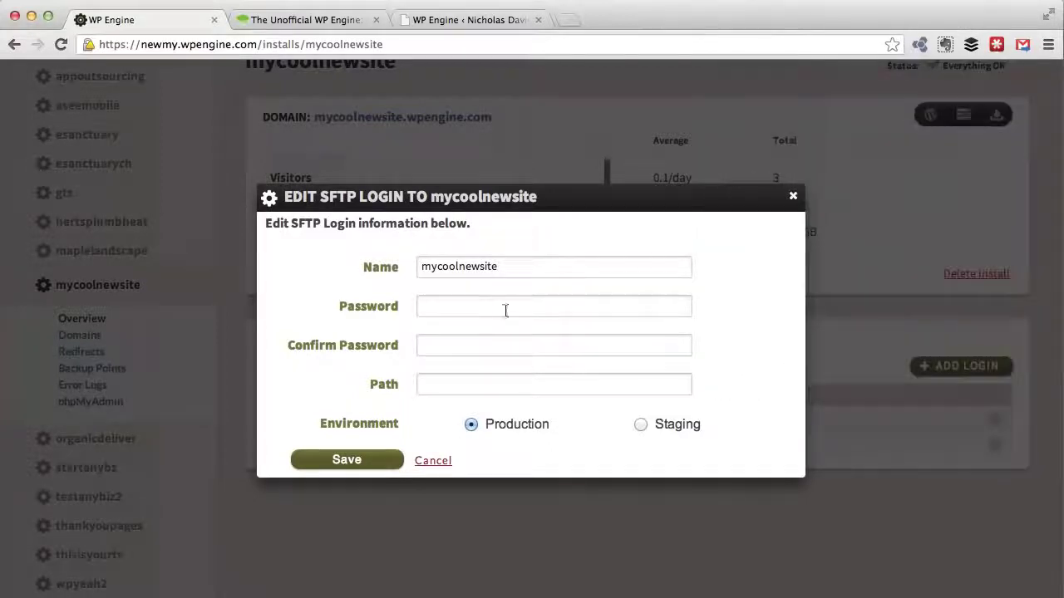
- Paste the generated password into Password and Confirm Password, and save the login
click(489, 307)
key(super+v)
click(518, 348)
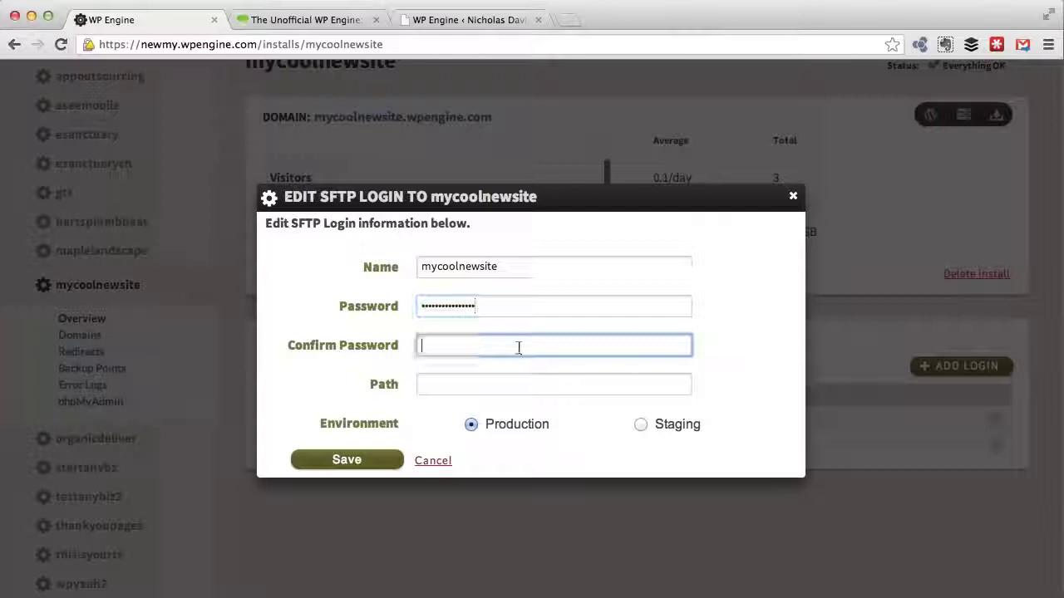
key(super+v)
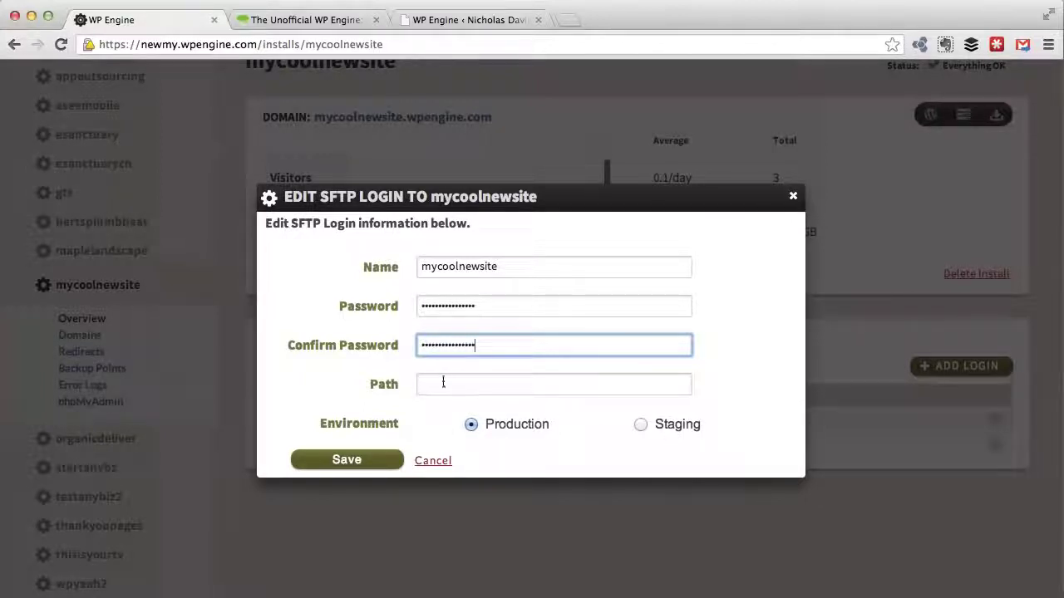
click(353, 459)
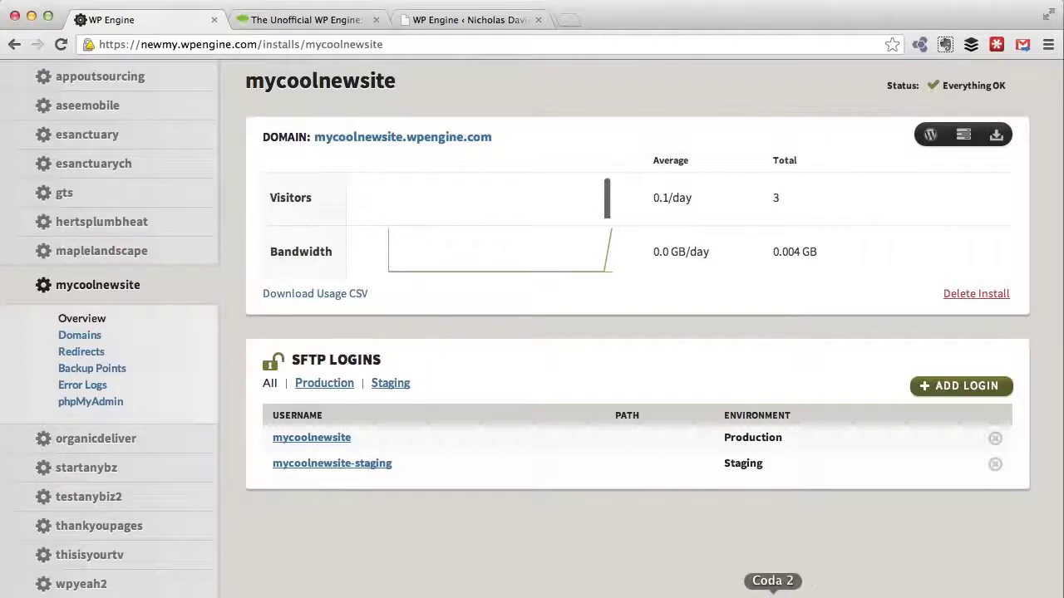
- In Coda 2's Sites view, add a new blank site with the + button
click(772, 592)
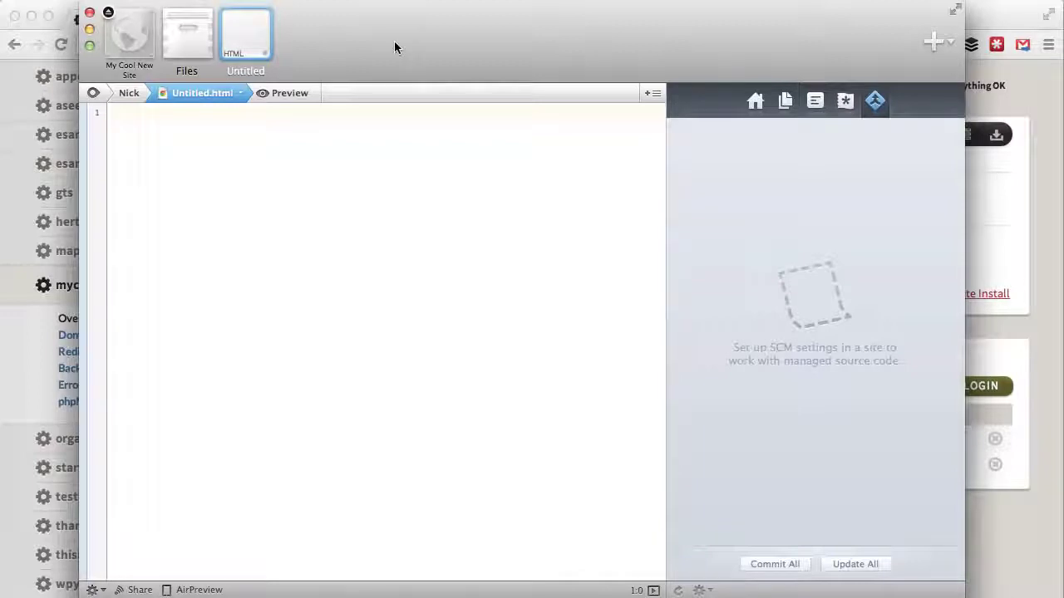
key(super+1)
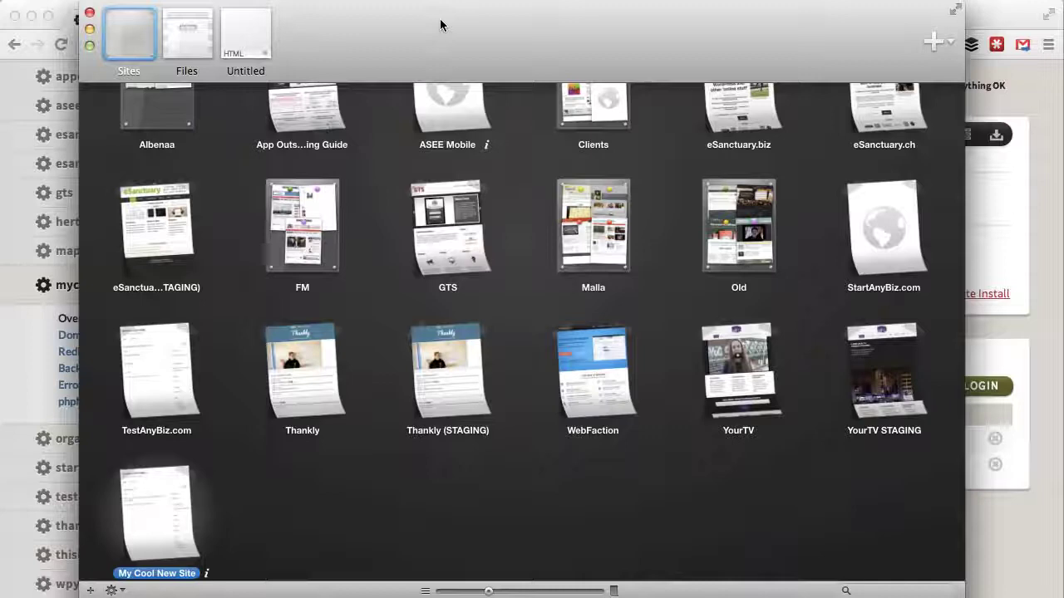
click(364, 508)
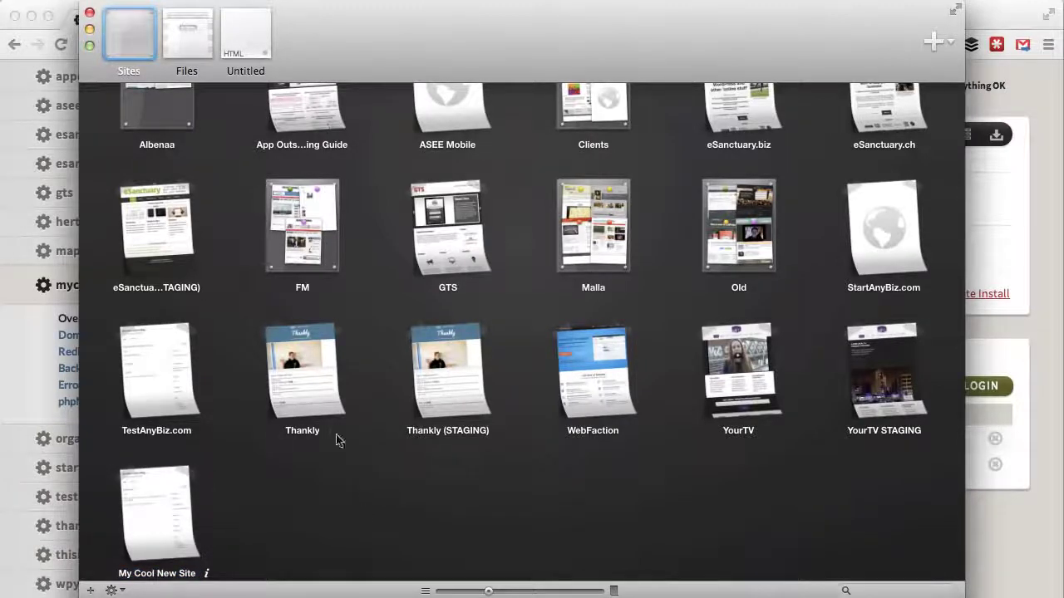
click(37, 0)
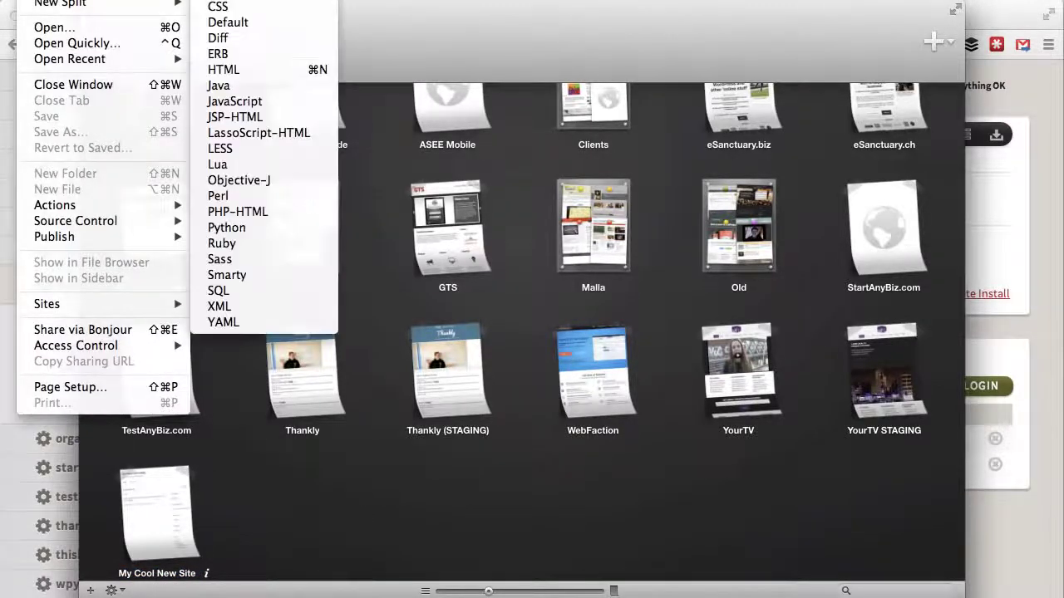
click(93, 419)
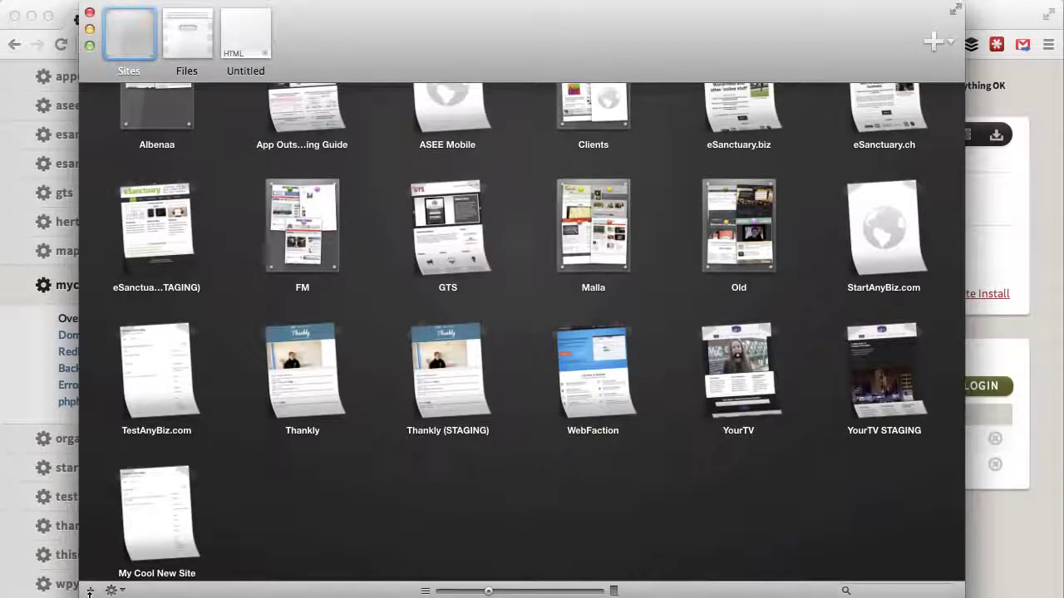
click(89, 591)
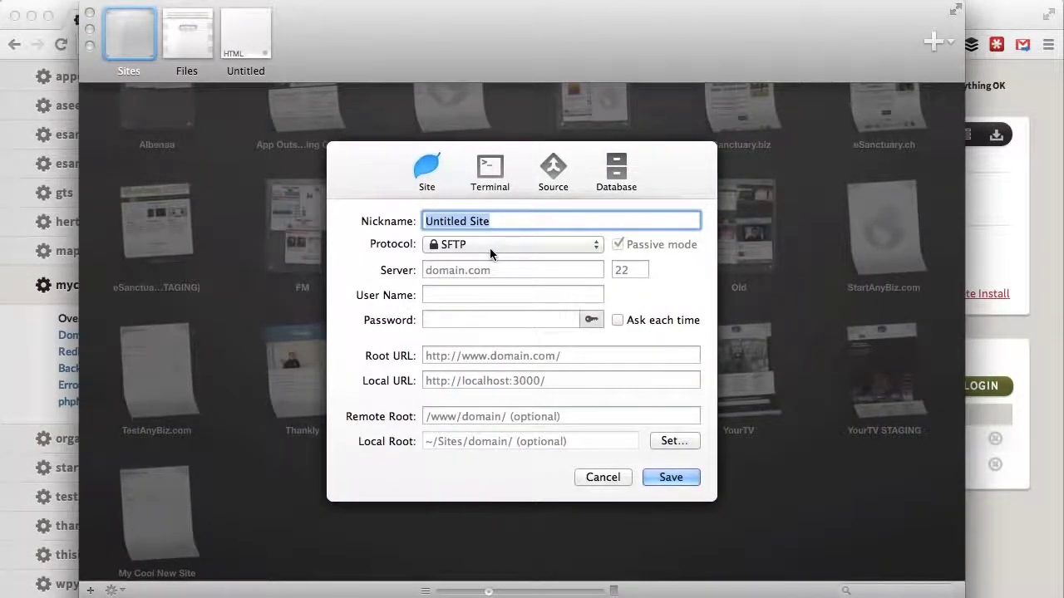
- Name the new Coda site MCNS with SFTP protocol on port 22, then switch to Chrome
text(MCNS)
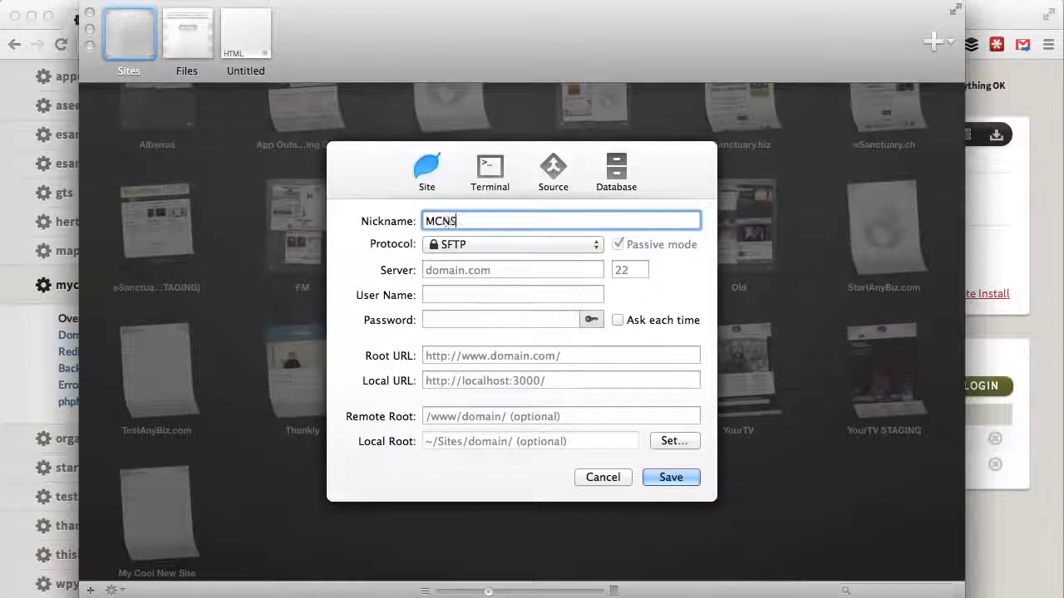
key(Tab)
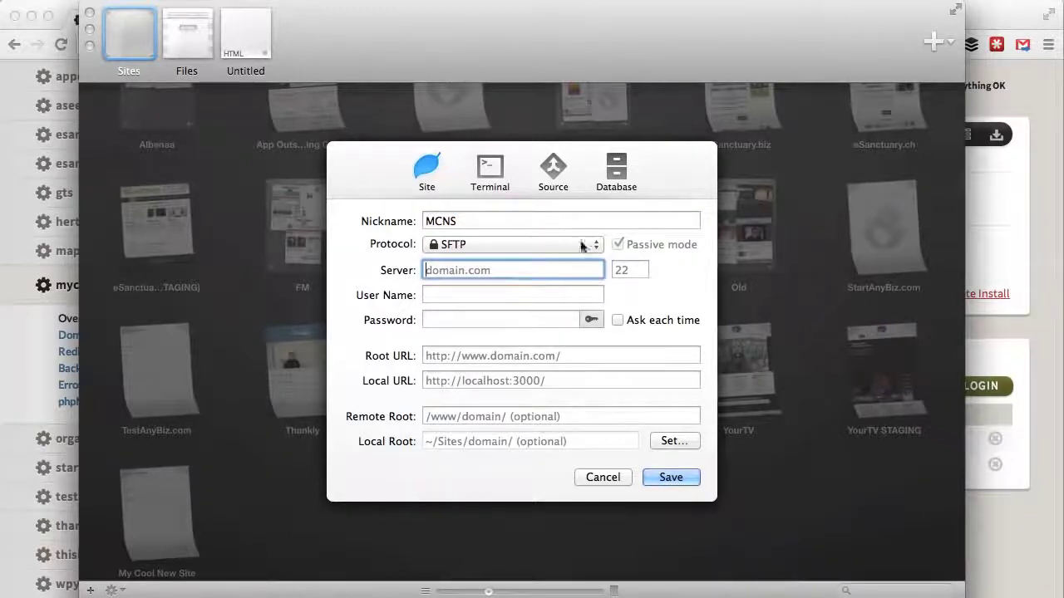
click(498, 245)
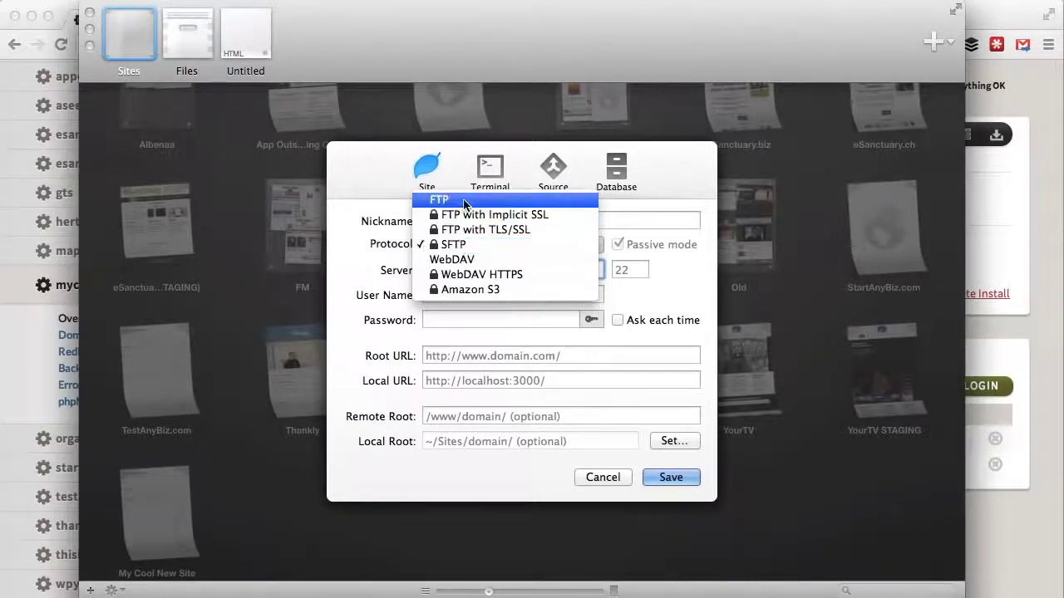
click(687, 257)
key(Tab)
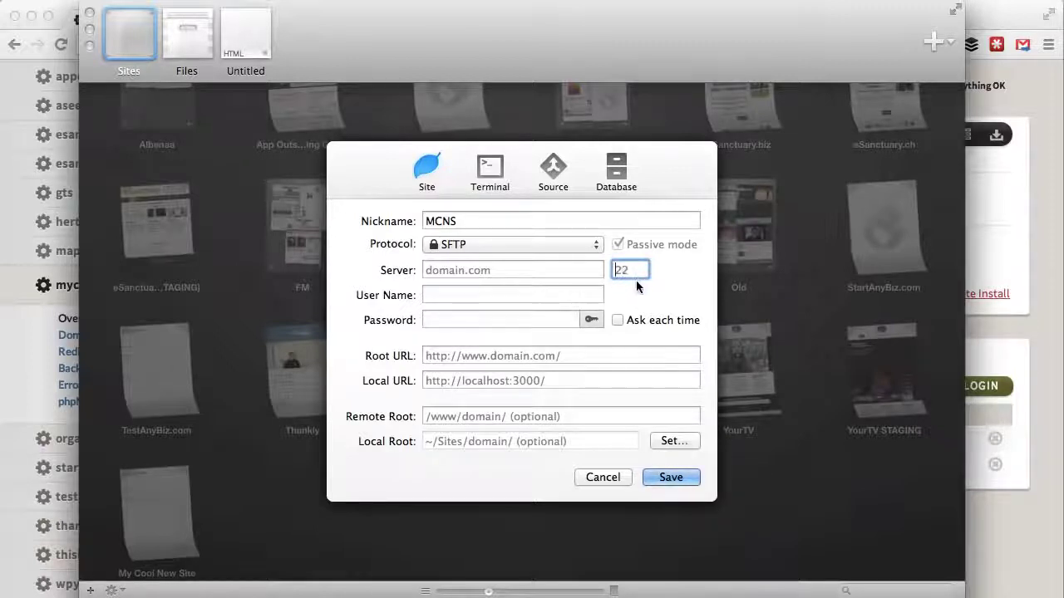
text(22)
click(547, 269)
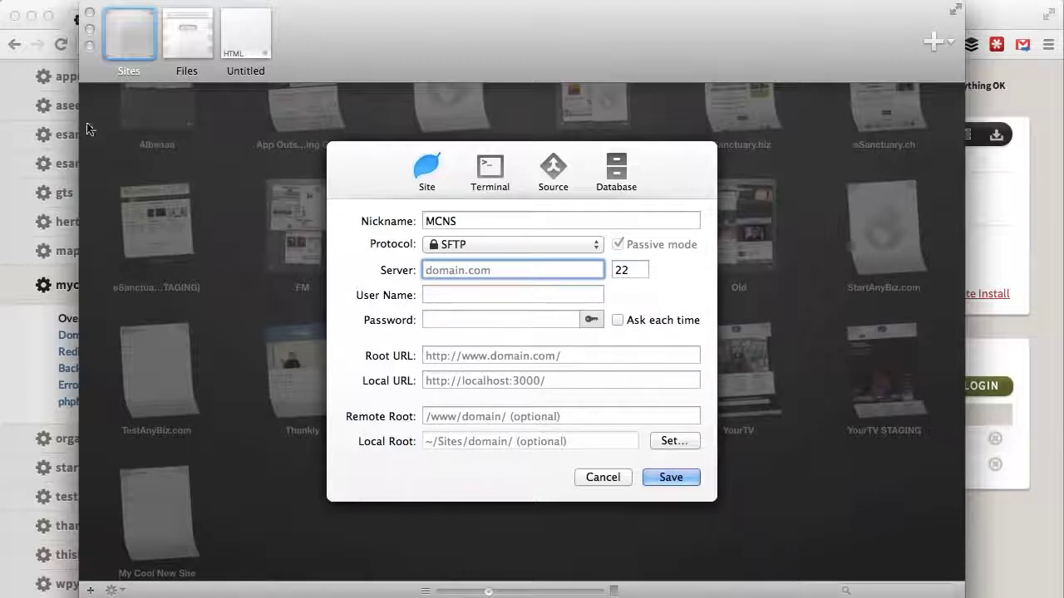
click(58, 13)
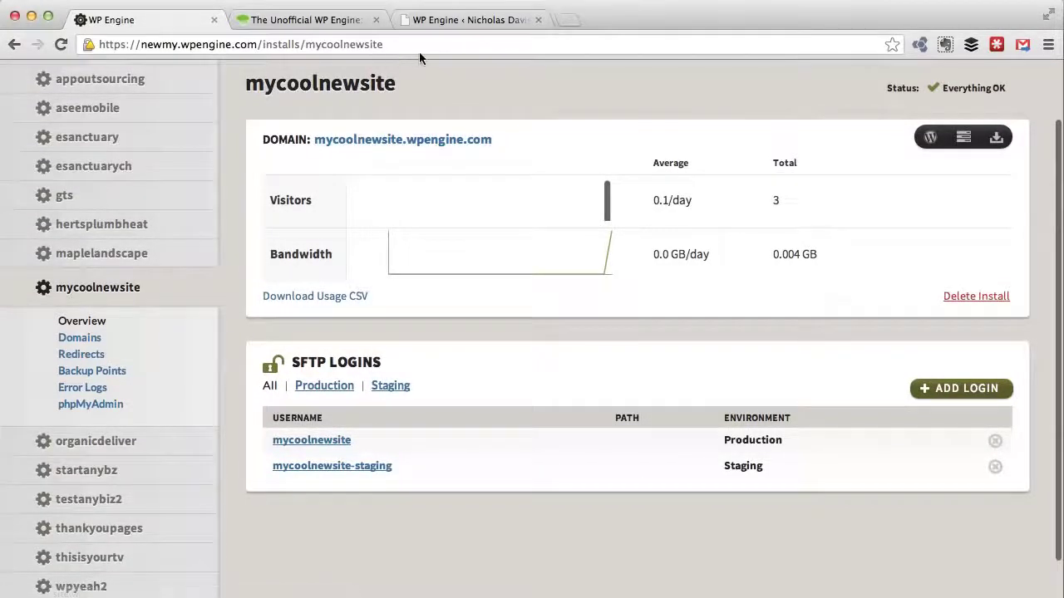
- Look up SFTP host mycoolnewsite.wpengine.com, port 22, in WordPress admin's WP Engine settings
click(451, 22)
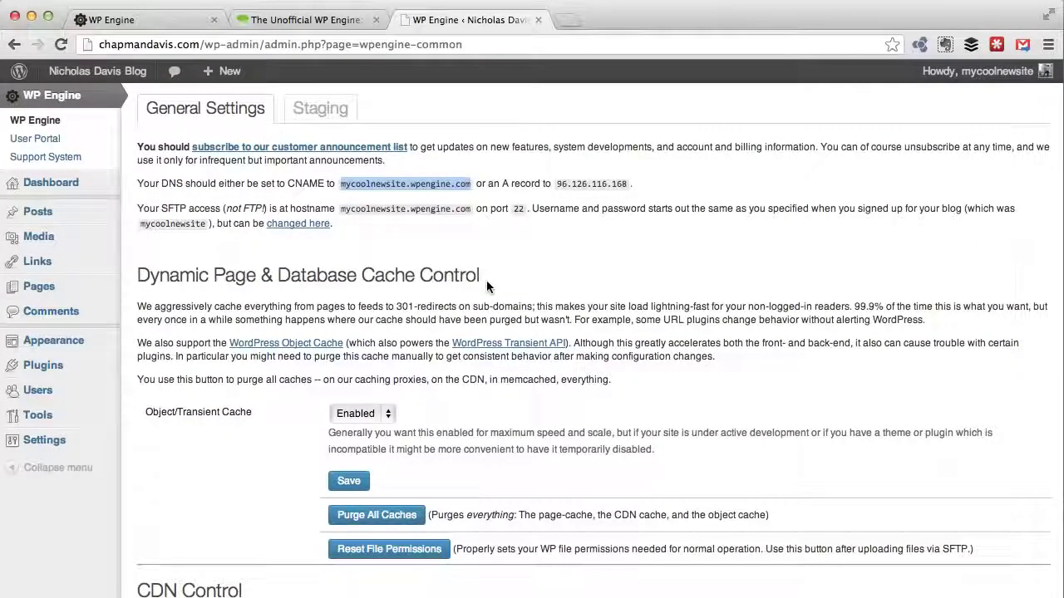
click(475, 181)
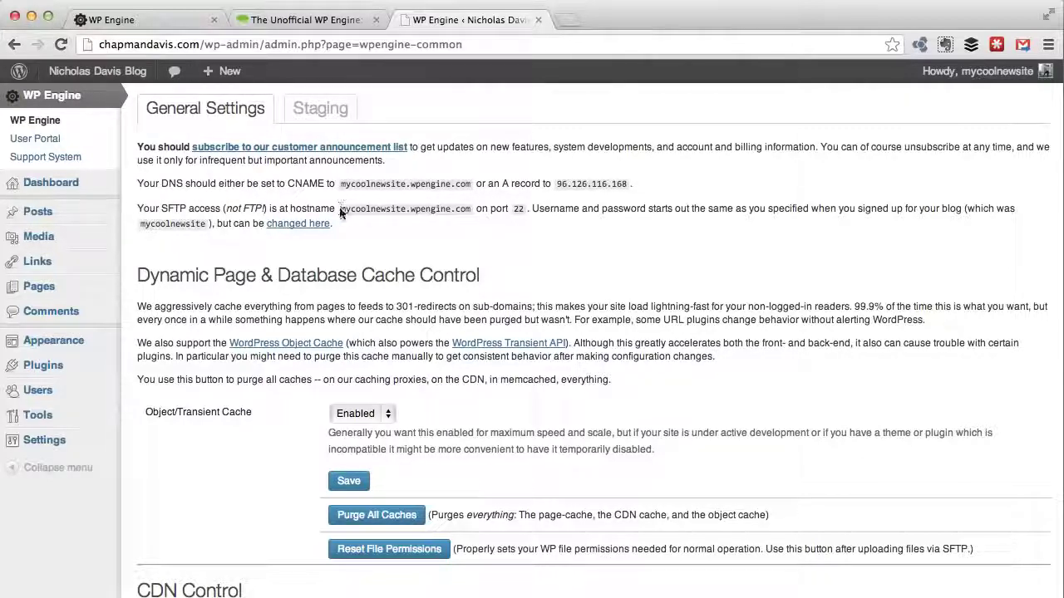
click(177, 21)
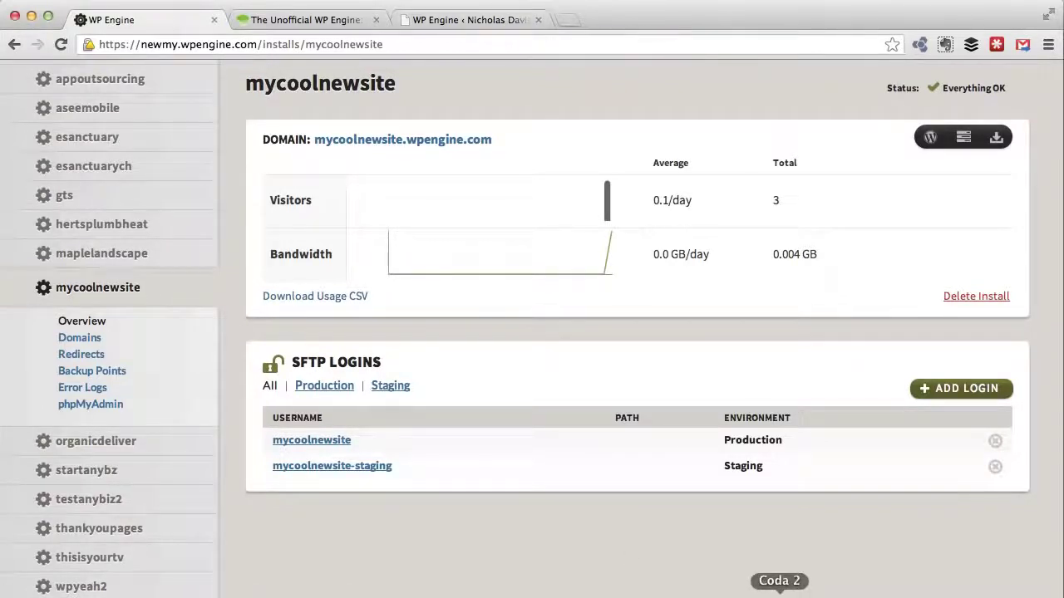
- Enter server mycoolnewsite.wpengine.com and user name mycoolnewsite in the MCNS site form
click(779, 593)
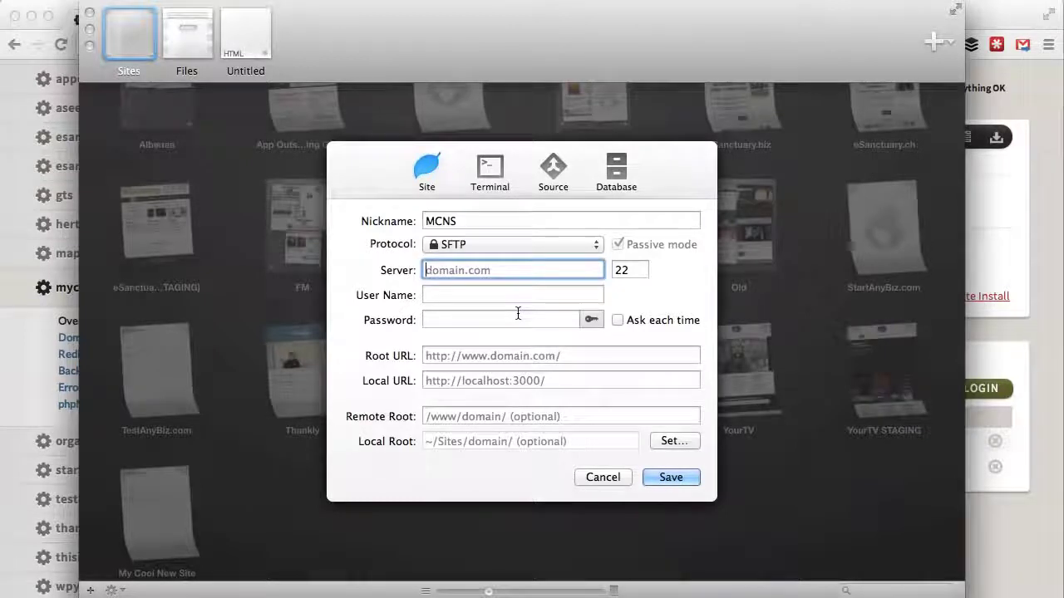
text(mycoolne)
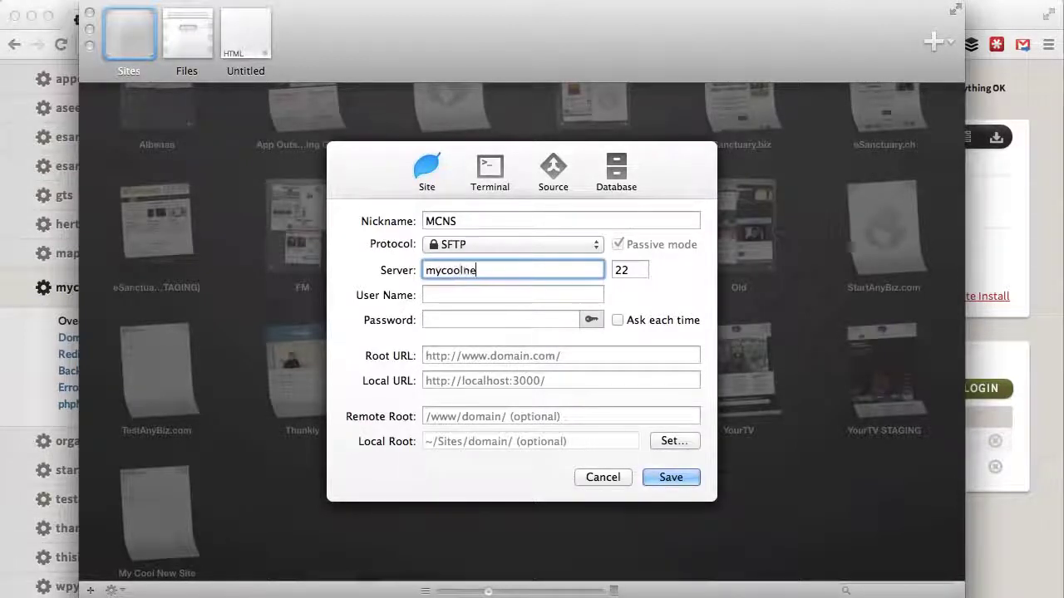
text(wsite.wpe)
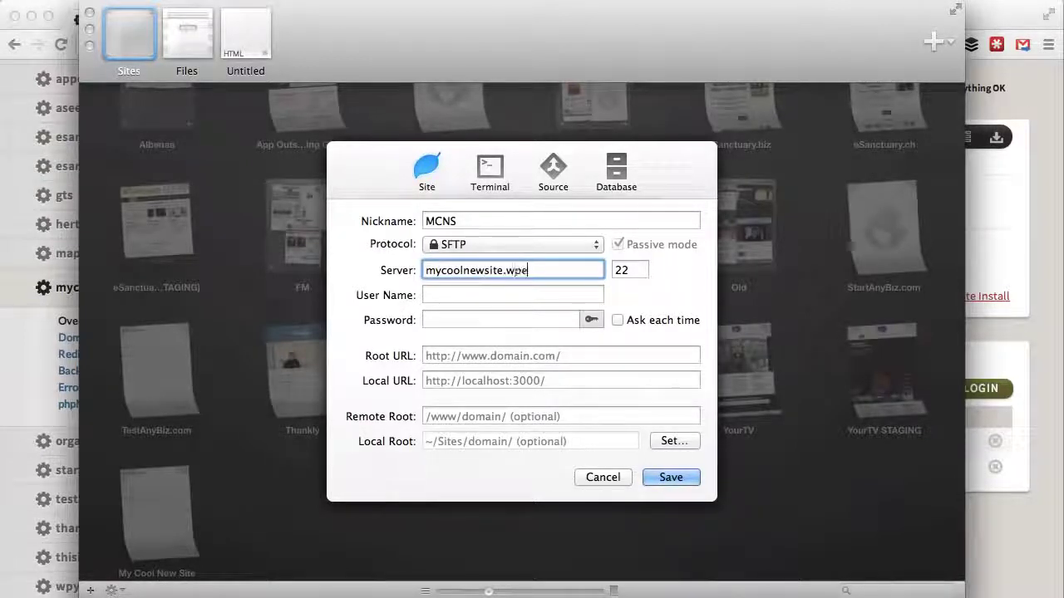
text(ngine.com)
key(Tab)
key(Tab)
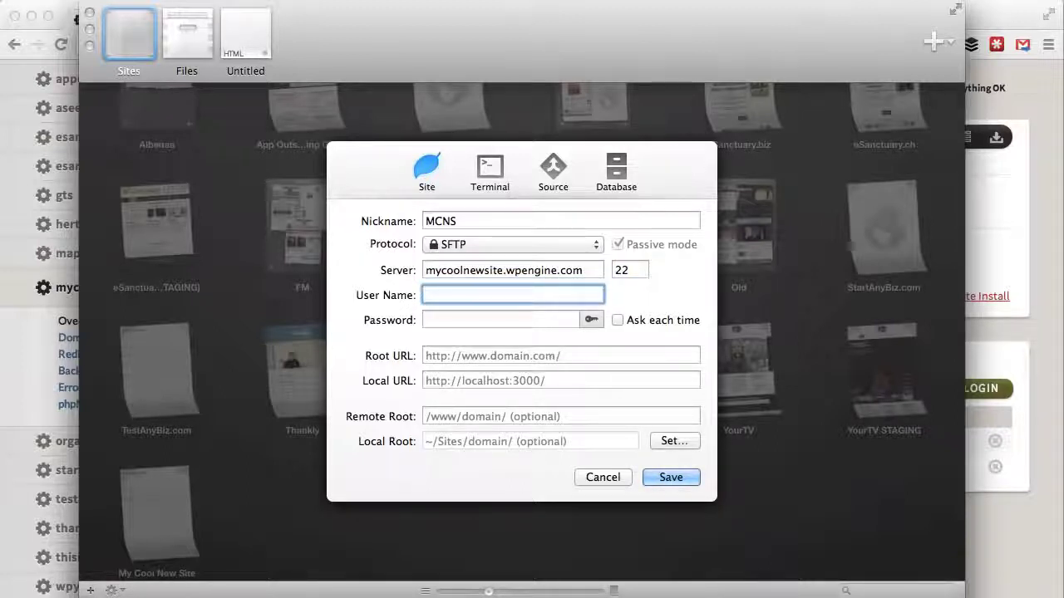
click(2, 342)
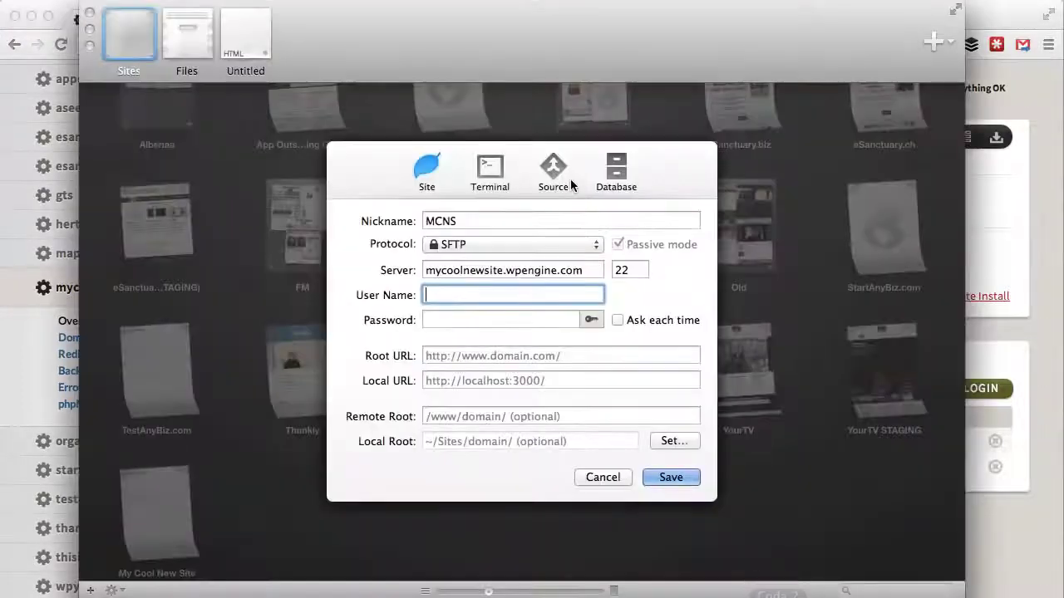
text(myco)
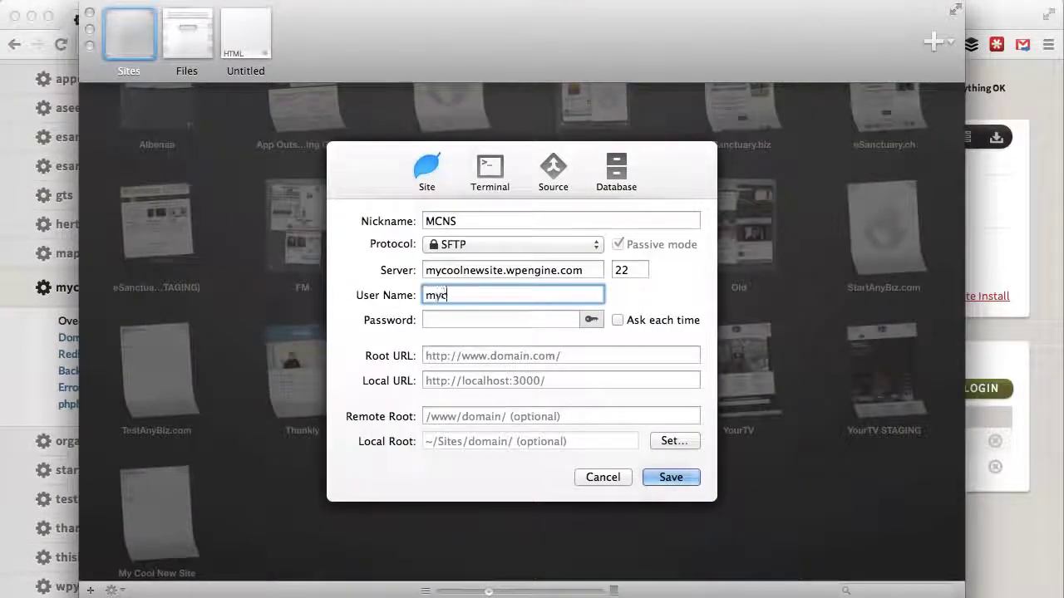
text(olnewsite)
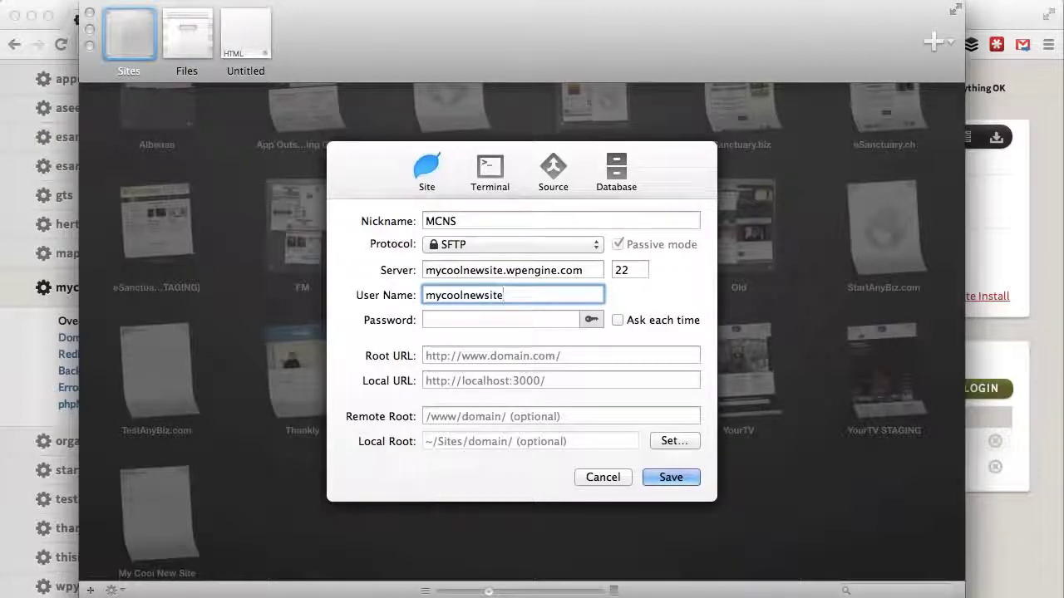
key(Tab)
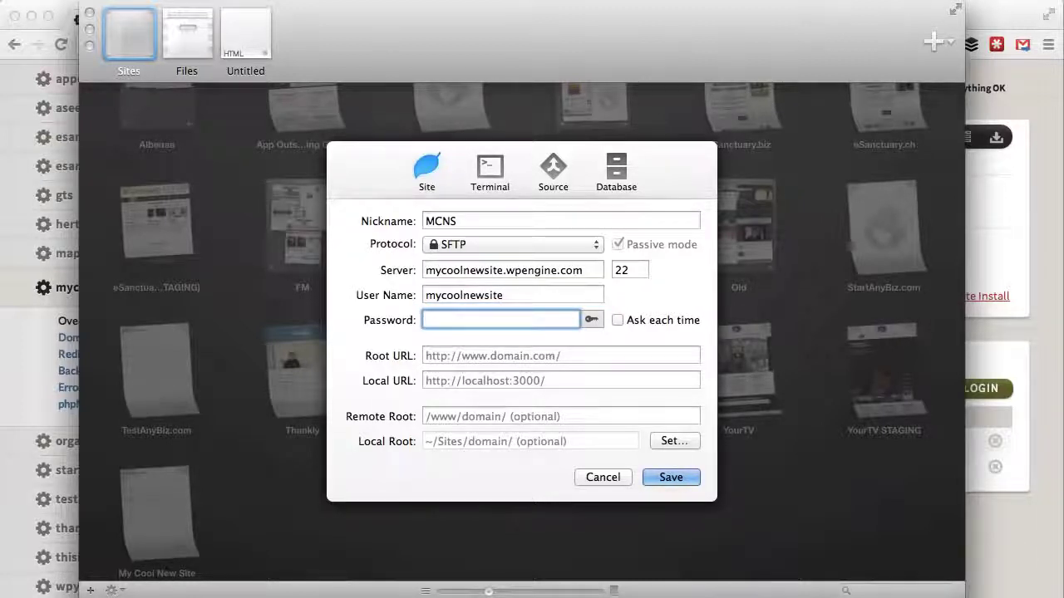
key(super+v)
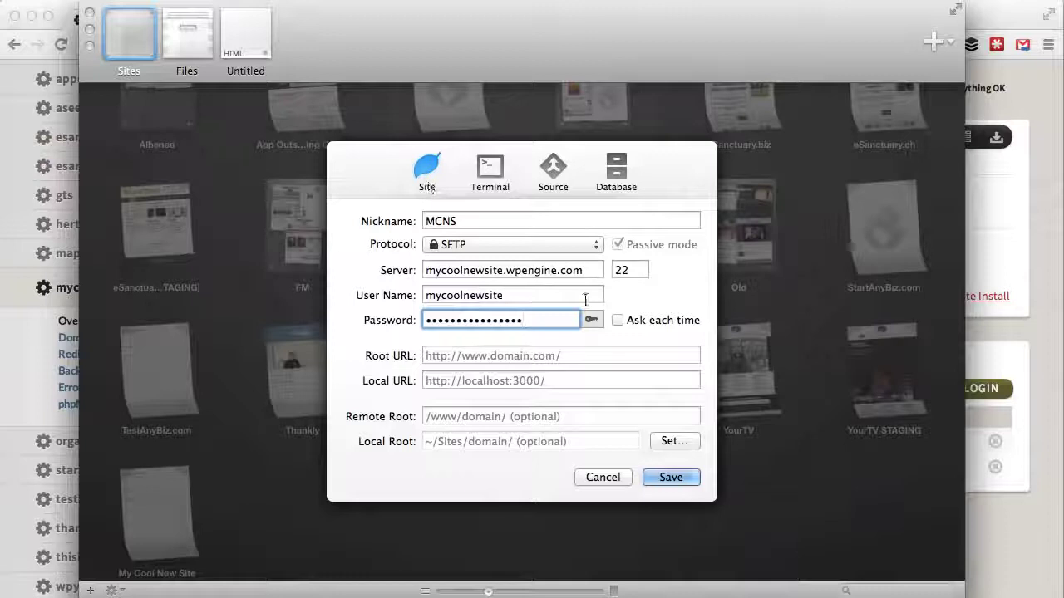
click(536, 359)
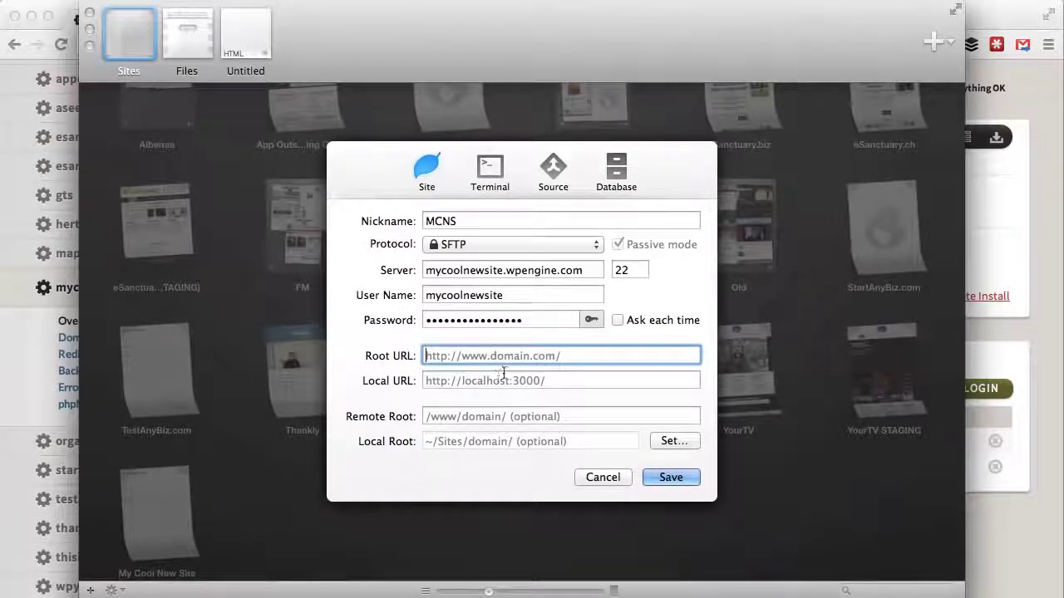
mouse_move(561, 381)
text(h)
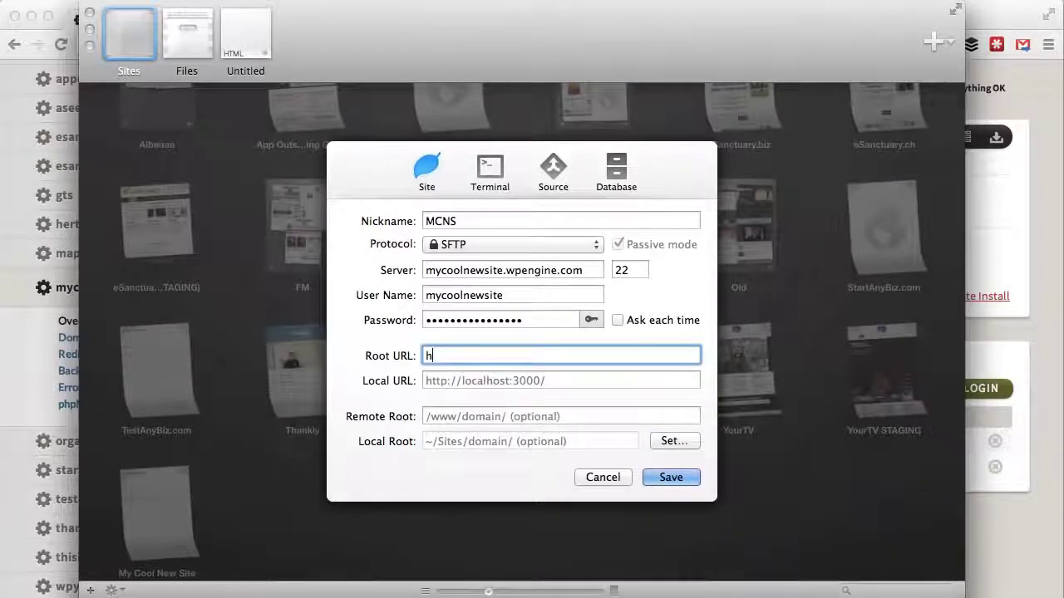
text(ttp:/)
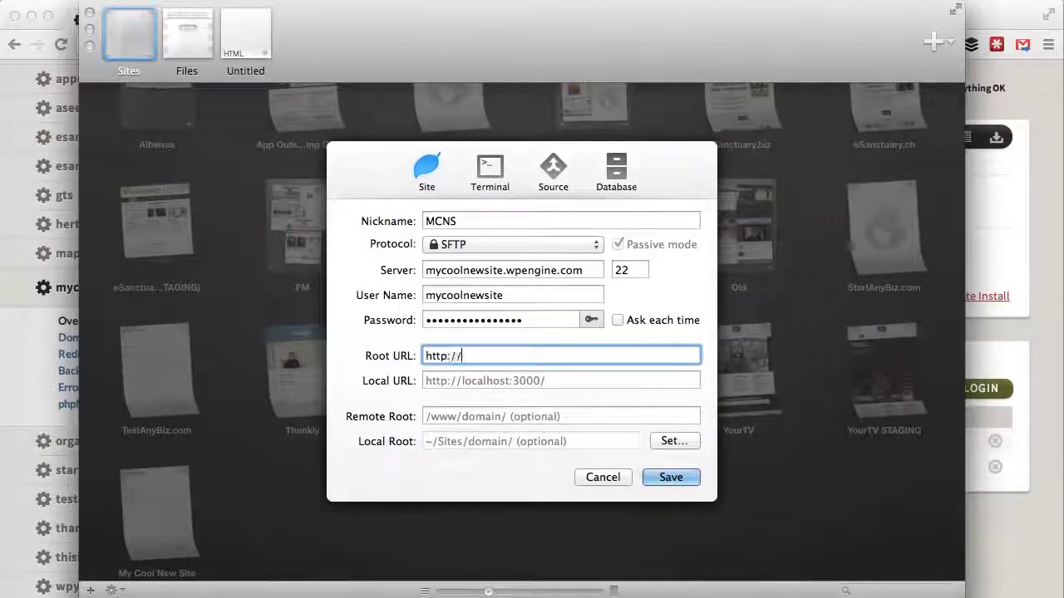
text(/ch)
text(apman)
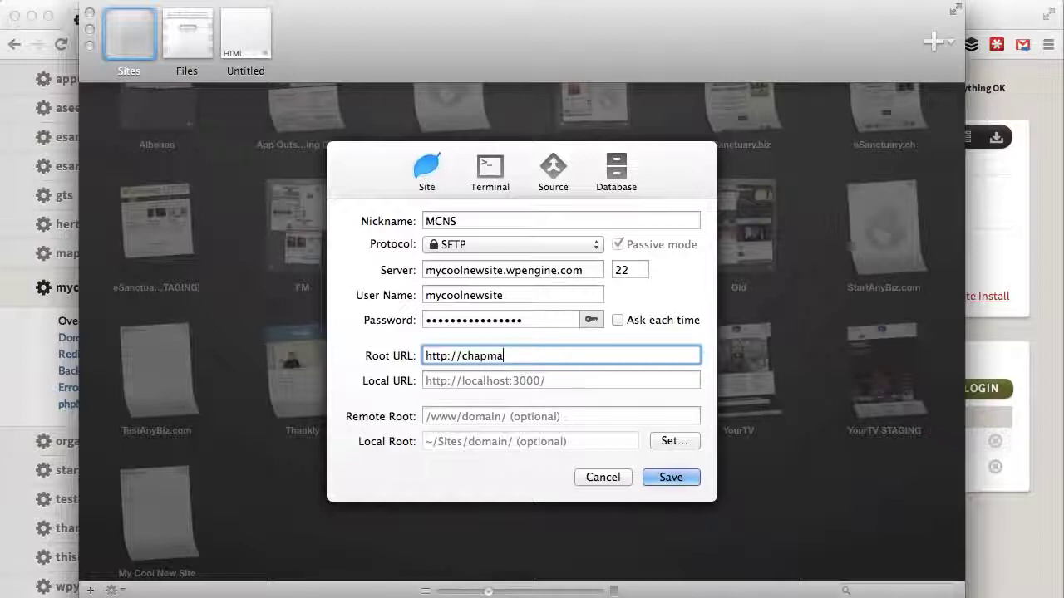
text(davis.co)
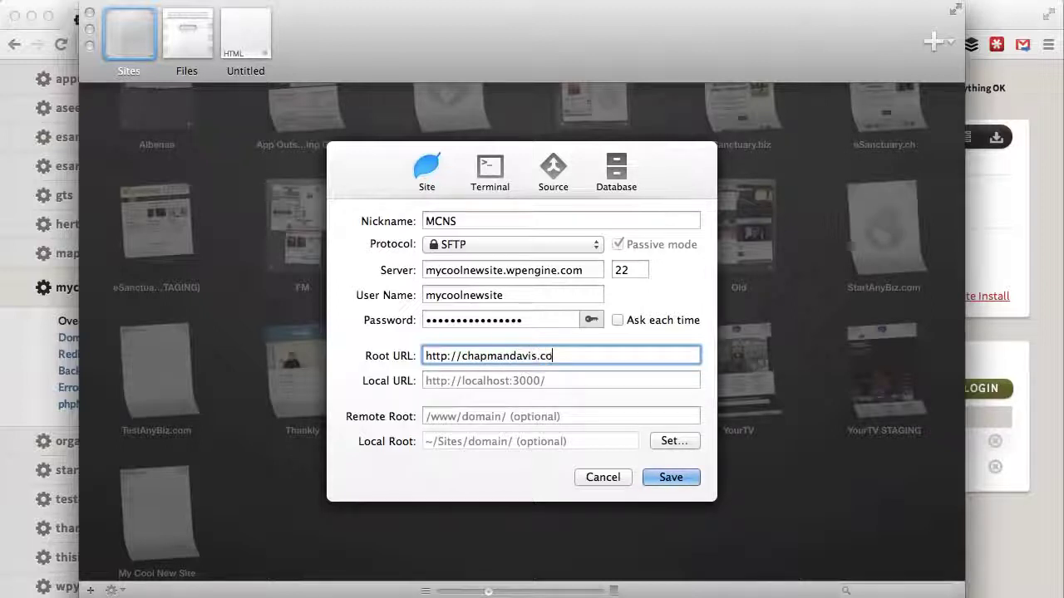
text(m)
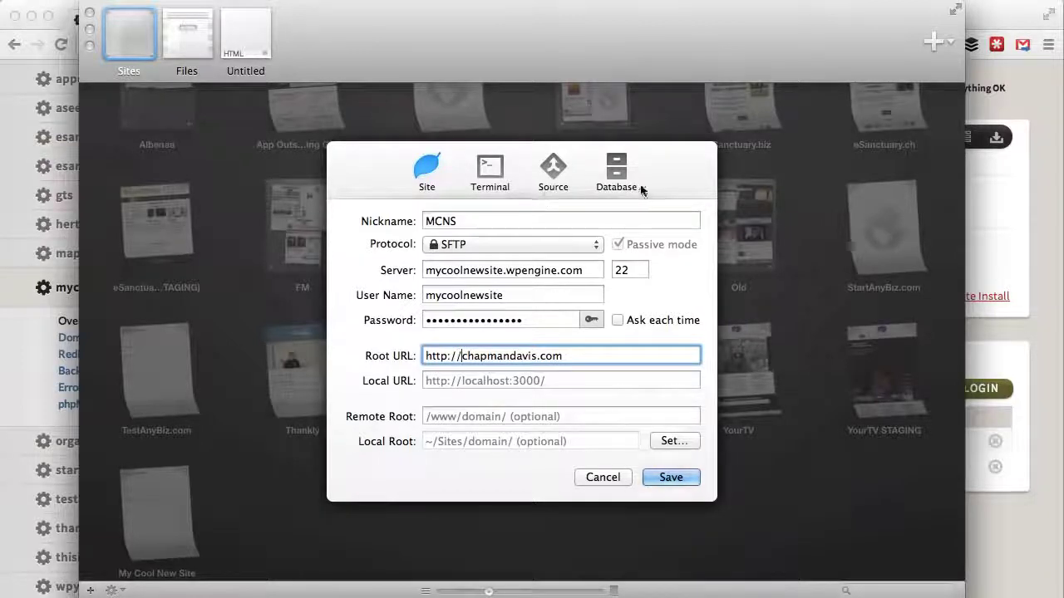
click(669, 478)
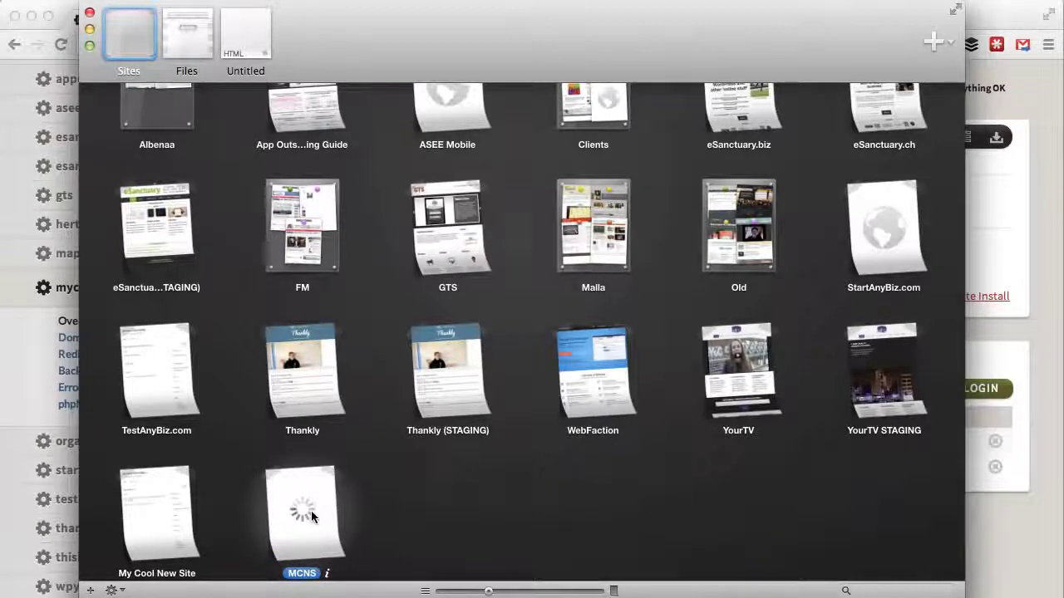
- Connect to the MCNS site and open the dual-pane local and remote Files browser
click(310, 516)
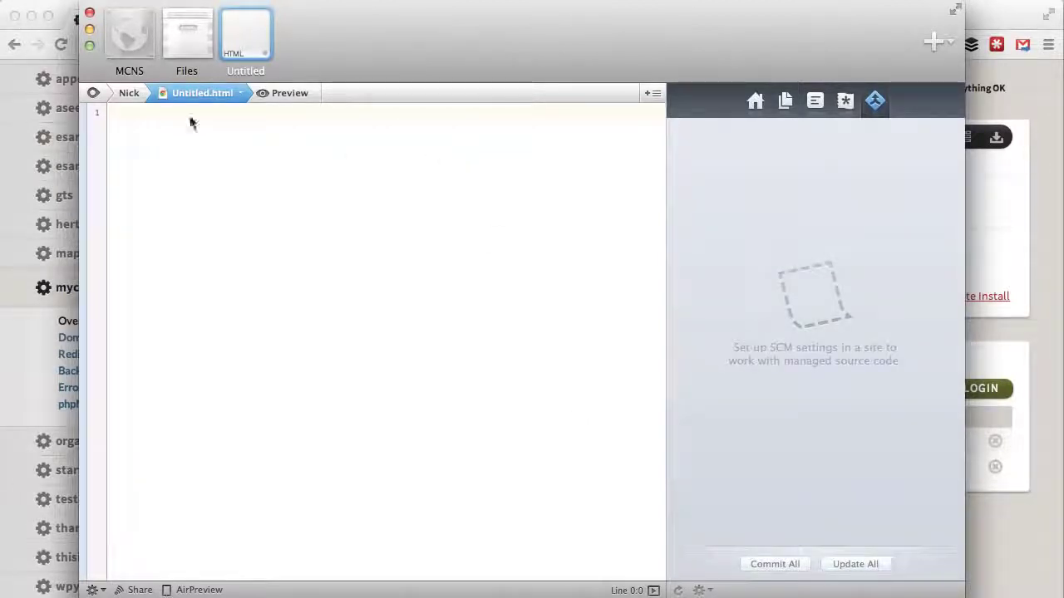
click(786, 104)
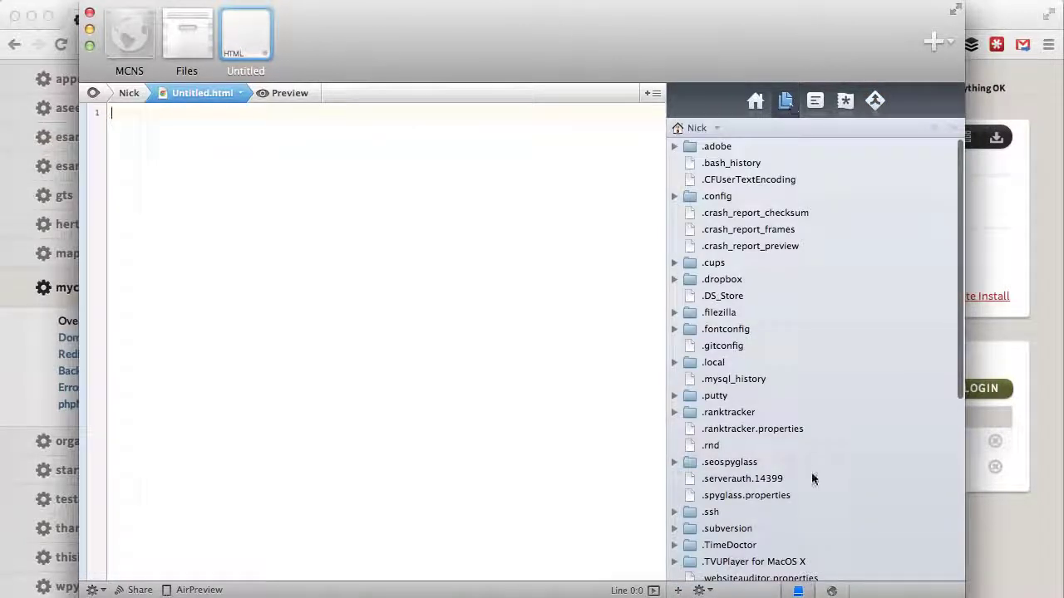
click(830, 590)
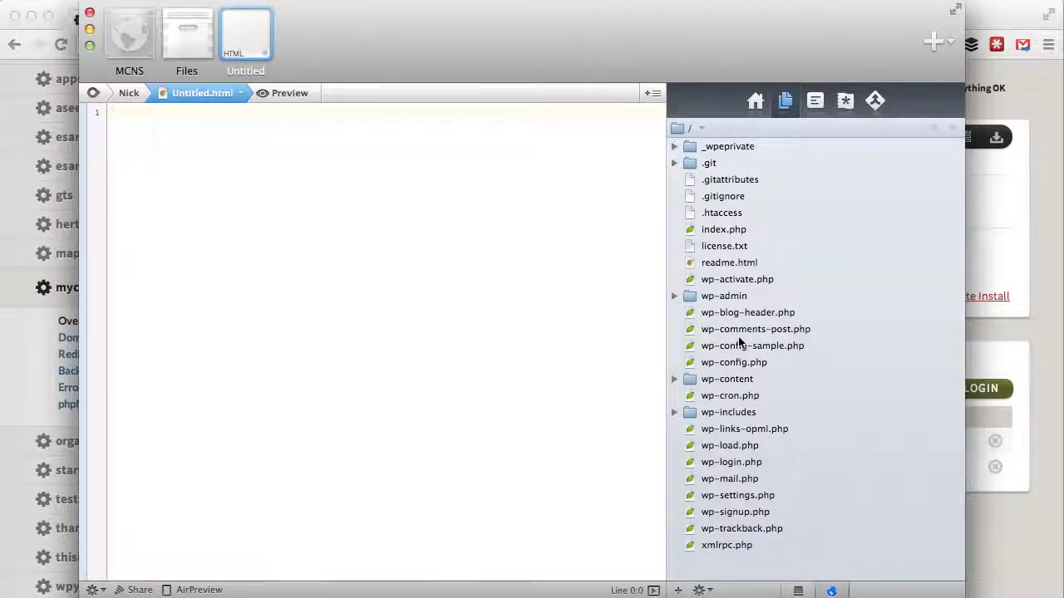
click(185, 39)
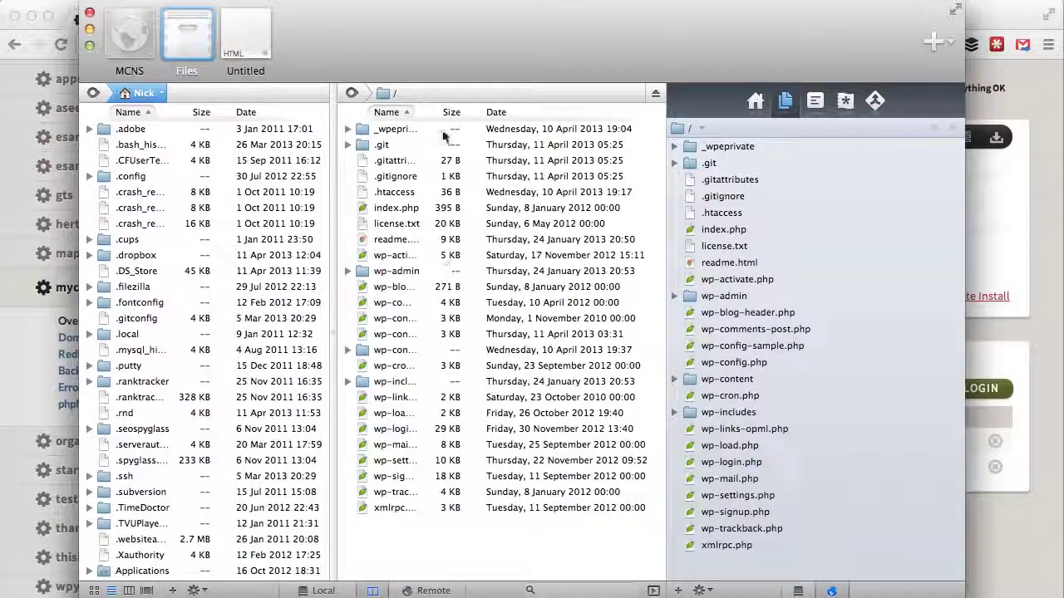
- Navigate the remote server to wp-content/themes/twentytwelve and select style.css
drag(423, 111, 483, 115)
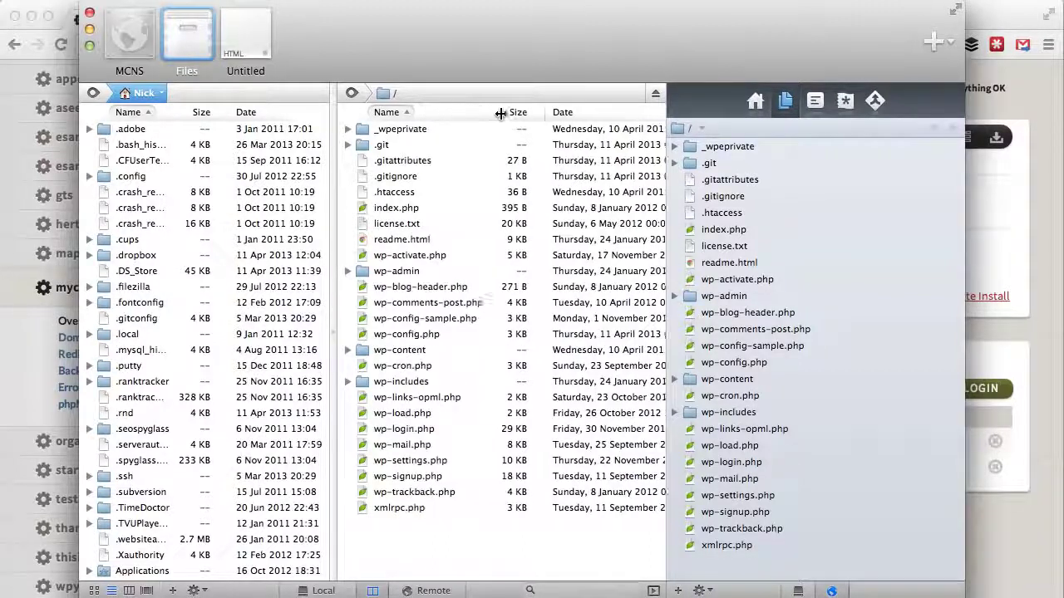
double_click(410, 352)
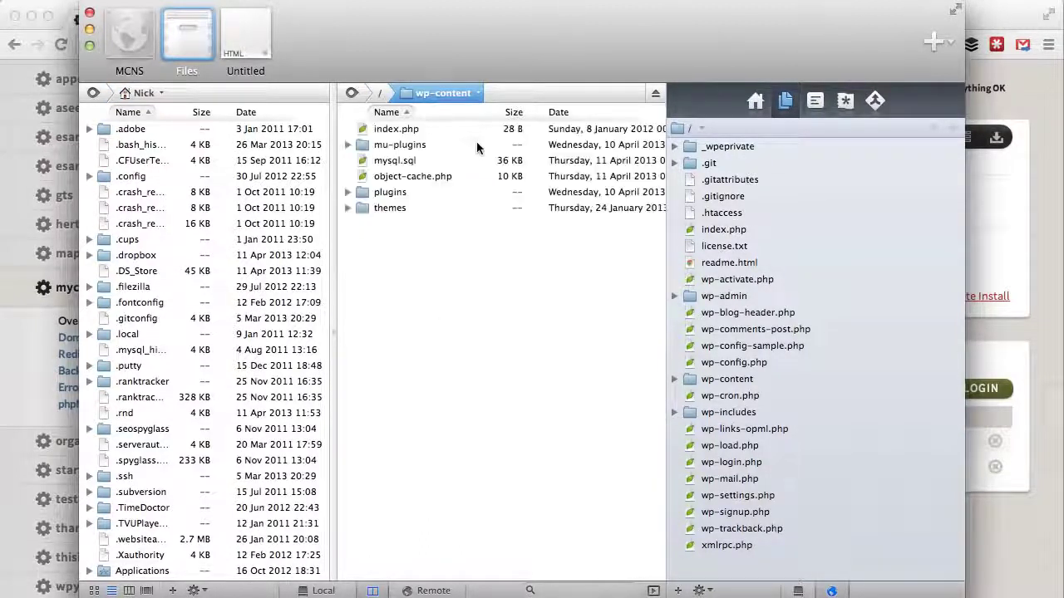
double_click(398, 207)
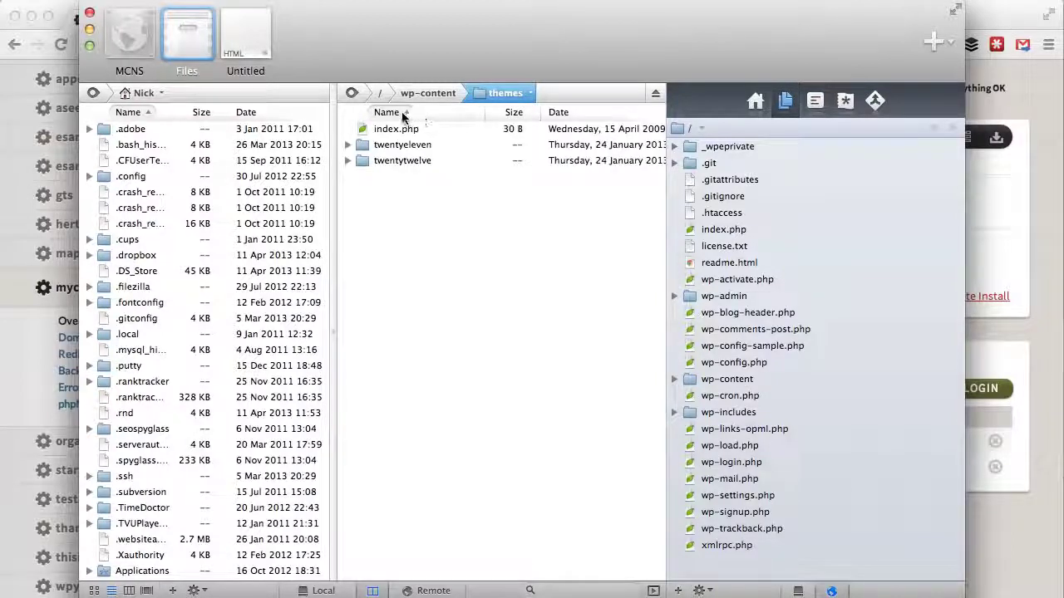
click(421, 98)
double_click(380, 192)
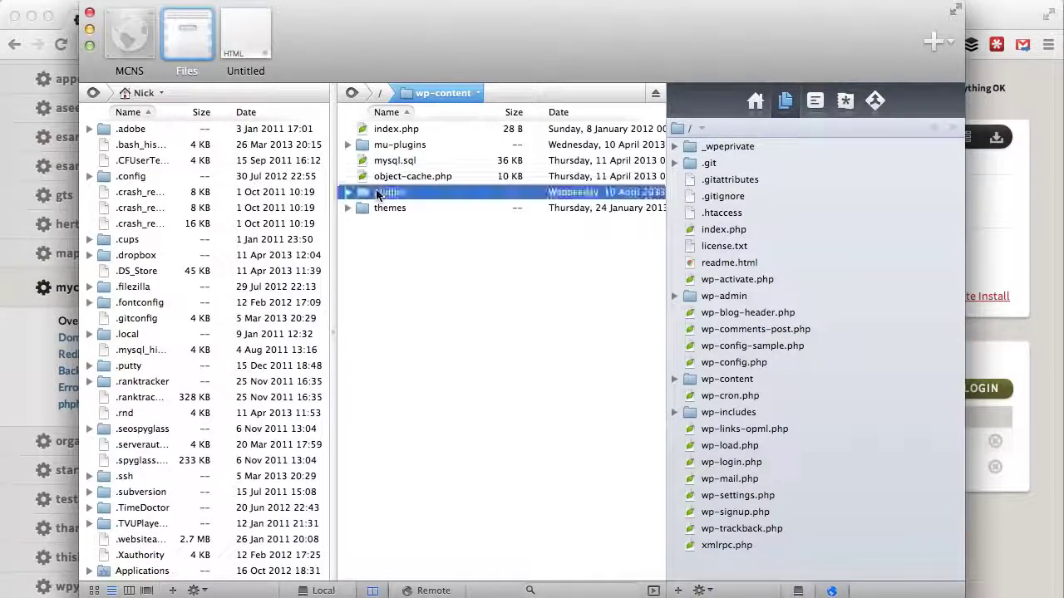
click(440, 93)
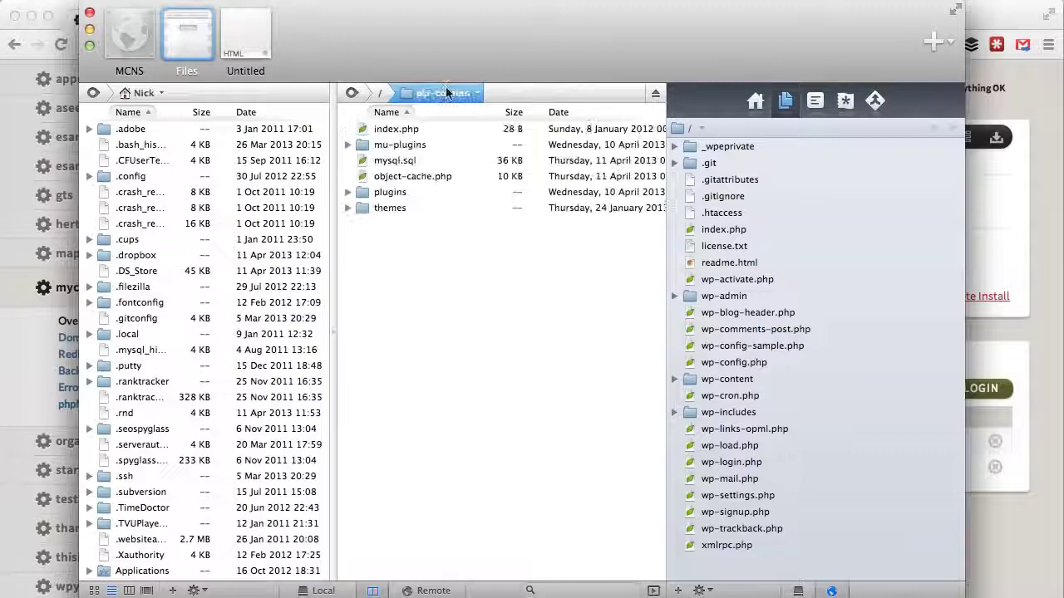
double_click(390, 208)
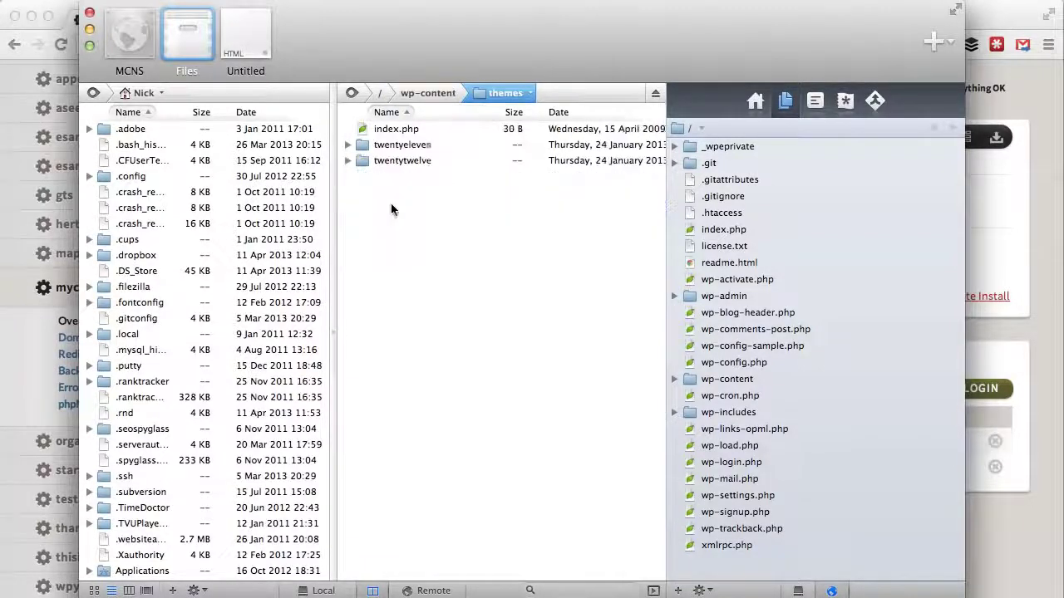
double_click(403, 162)
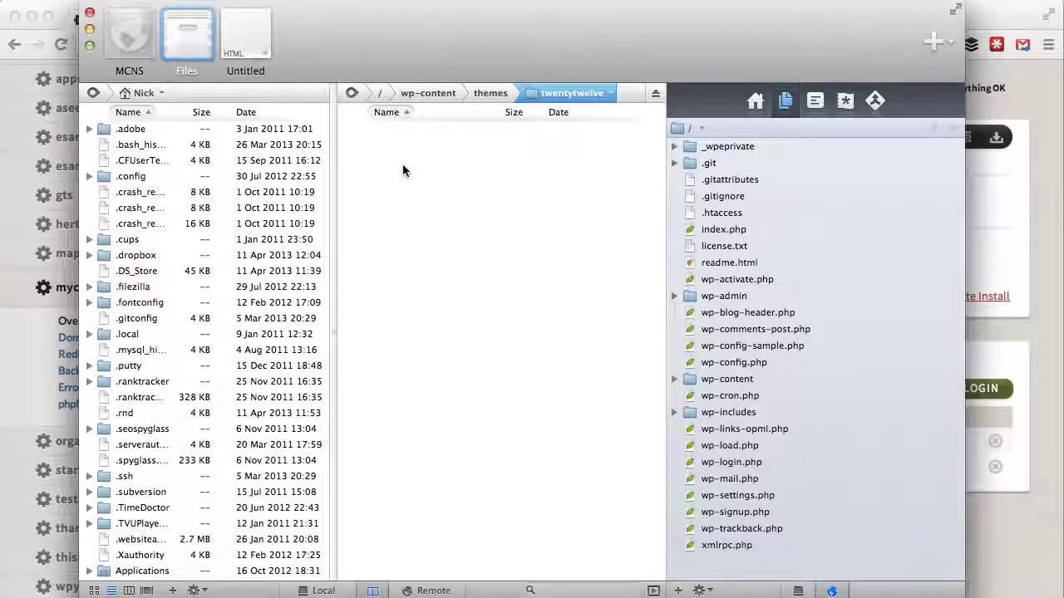
scroll(428, 349, down, 5)
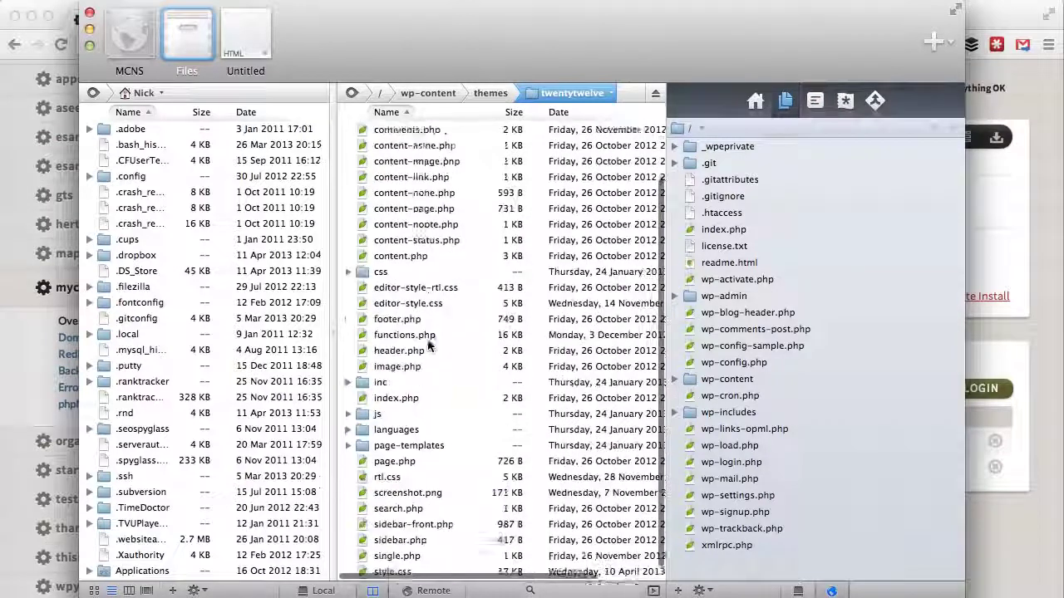
click(402, 558)
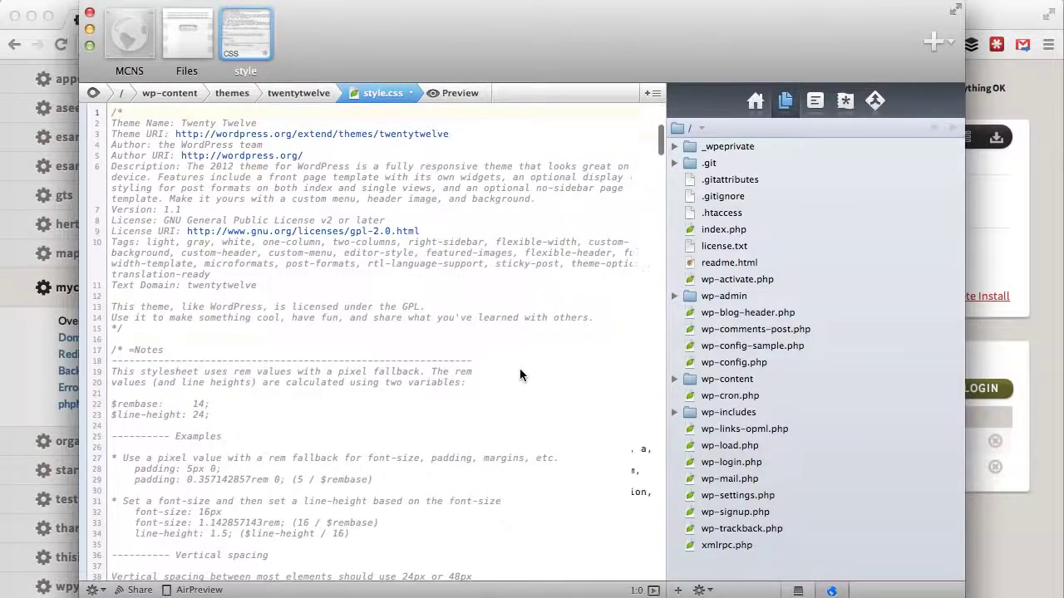
- Scroll through style.css in the editor, then hide Coda to show the WP Engine portal
scroll(520, 369, down, 10)
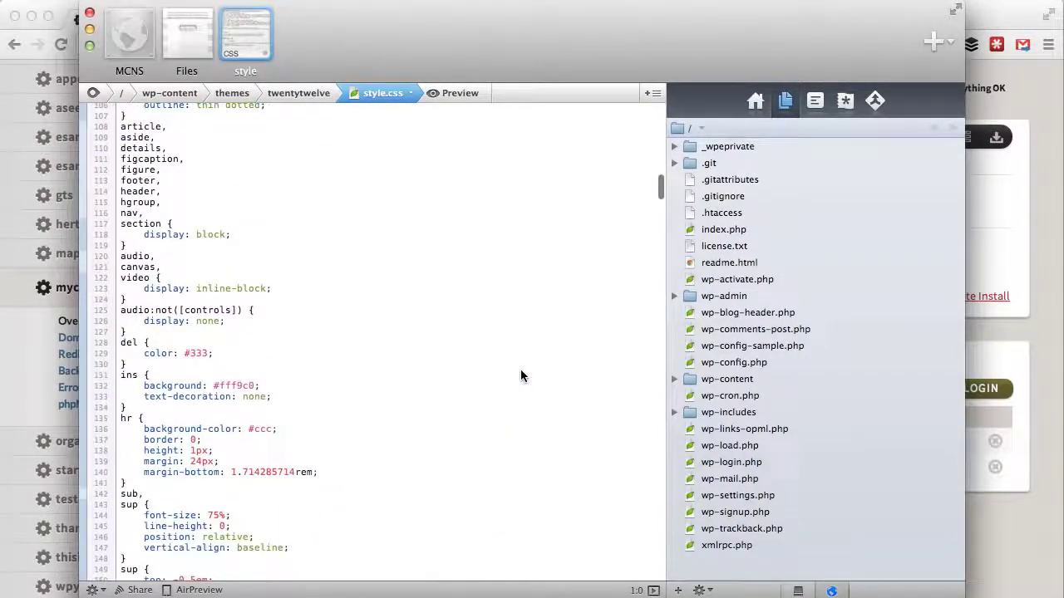
scroll(521, 371, down, 5)
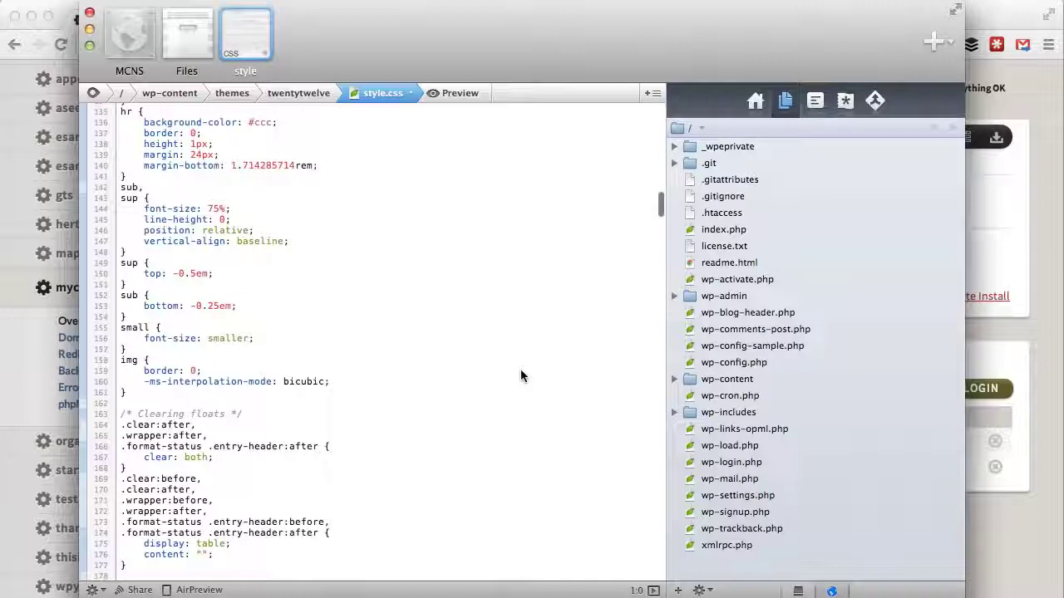
click(1004, 530)
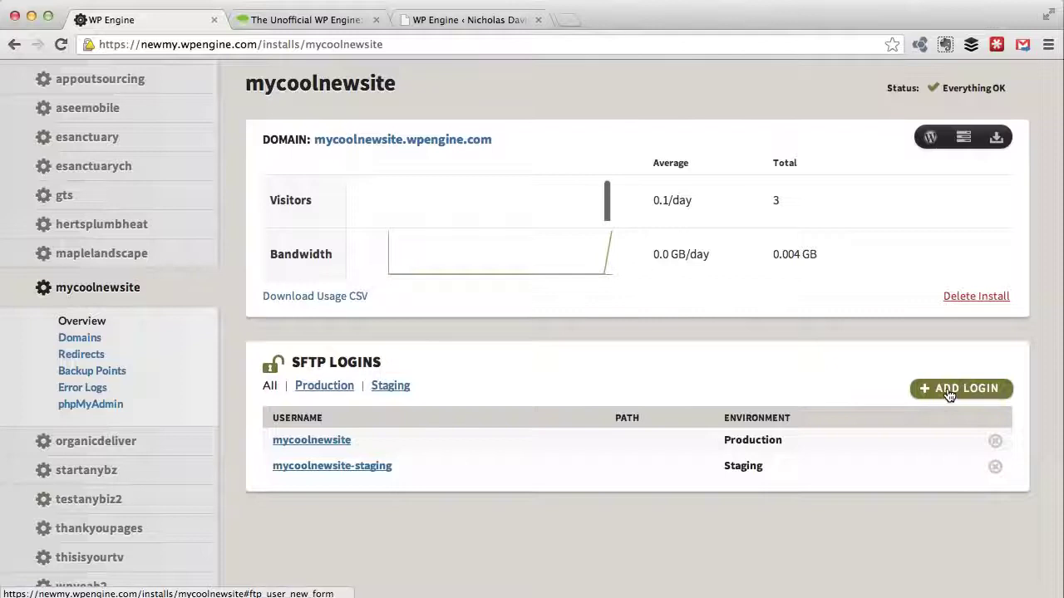
- Begin adding a new SFTP login for mycoolnewsite and enter the name developernick
click(948, 394)
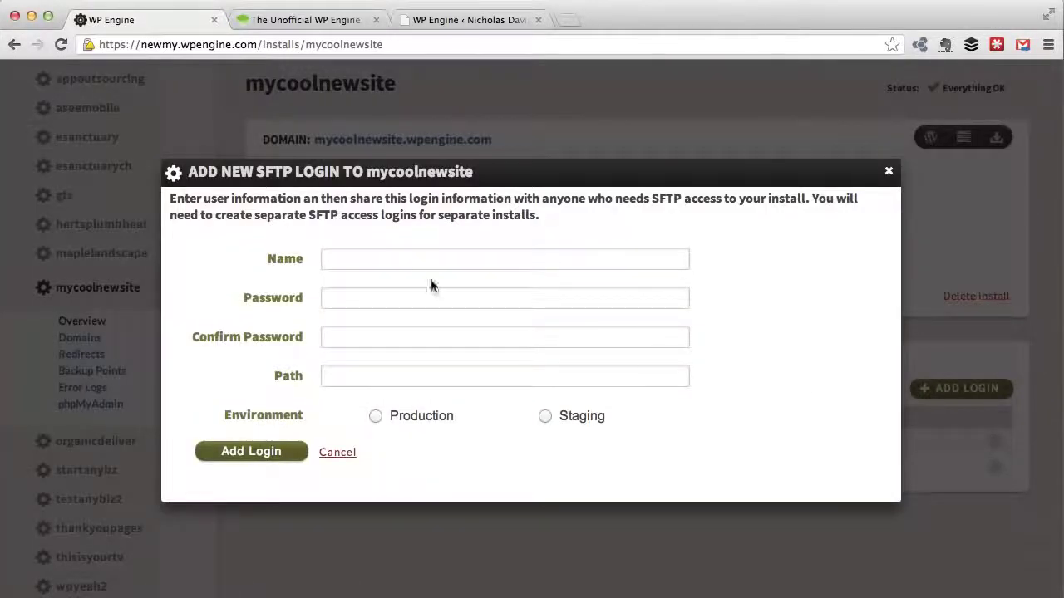
click(390, 263)
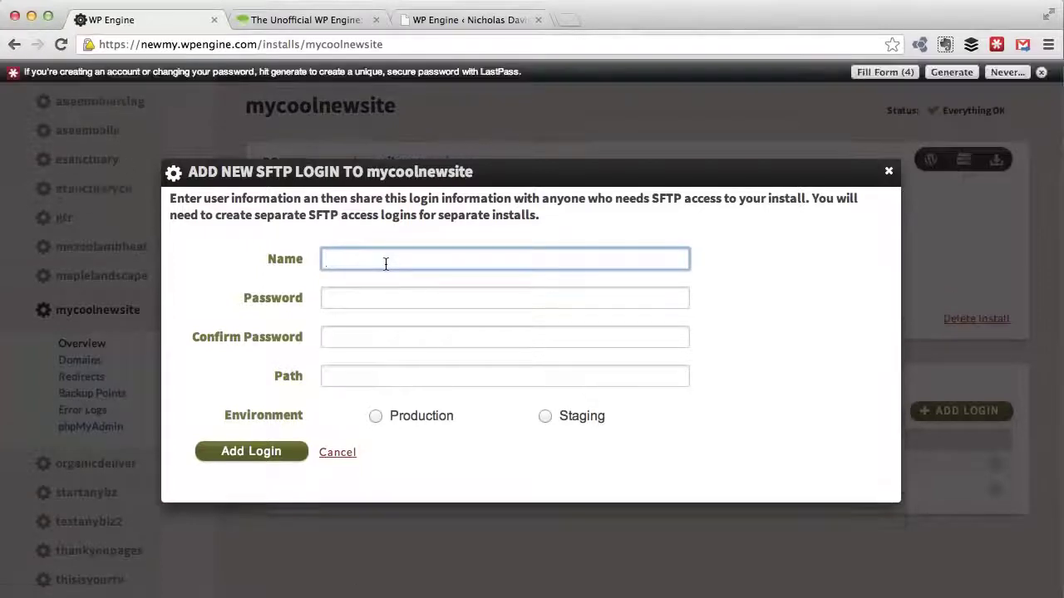
click(1041, 71)
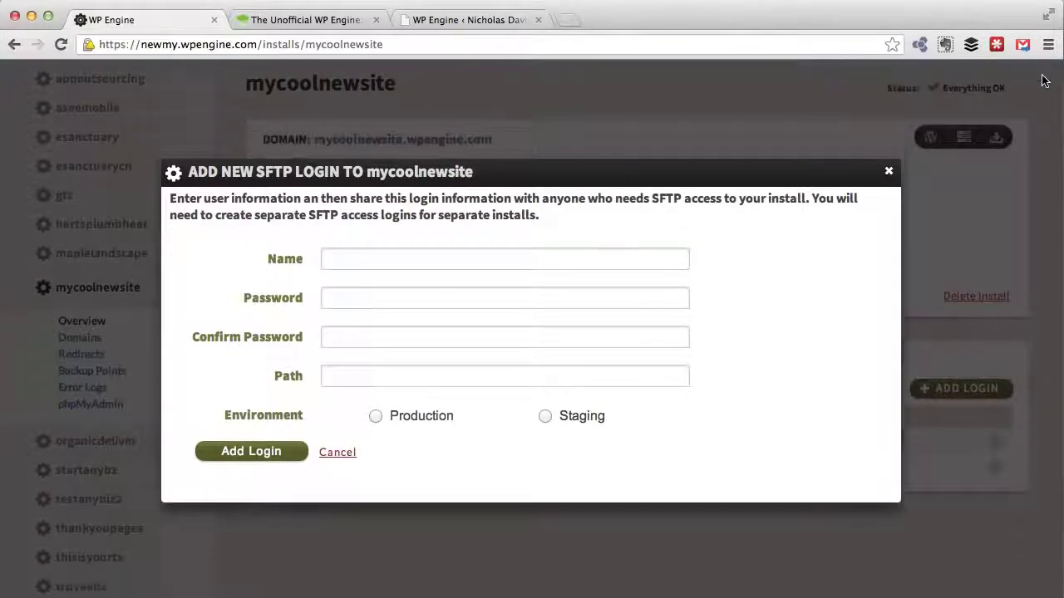
click(442, 259)
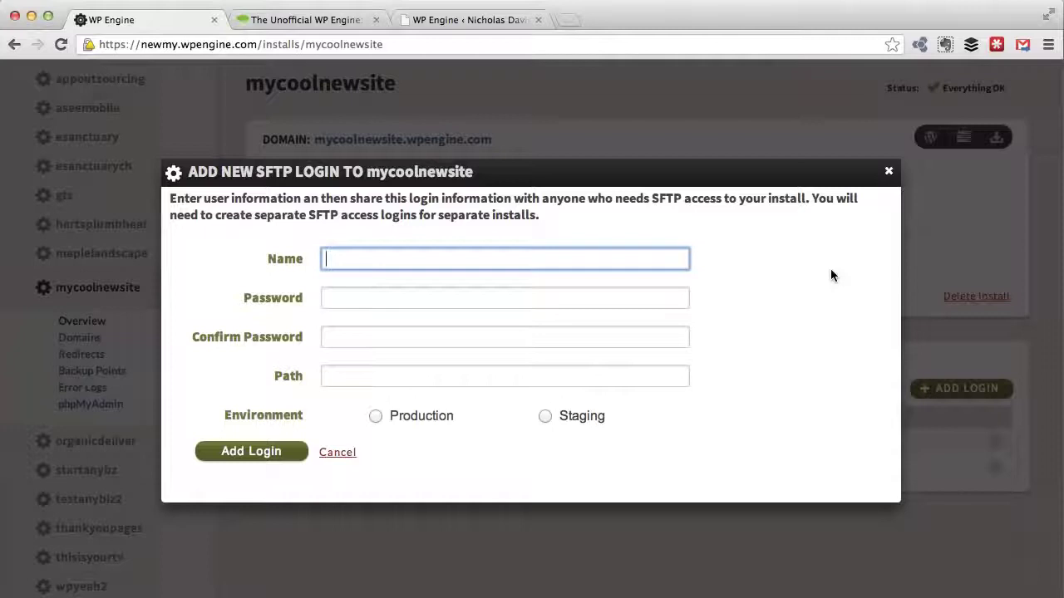
text(develop)
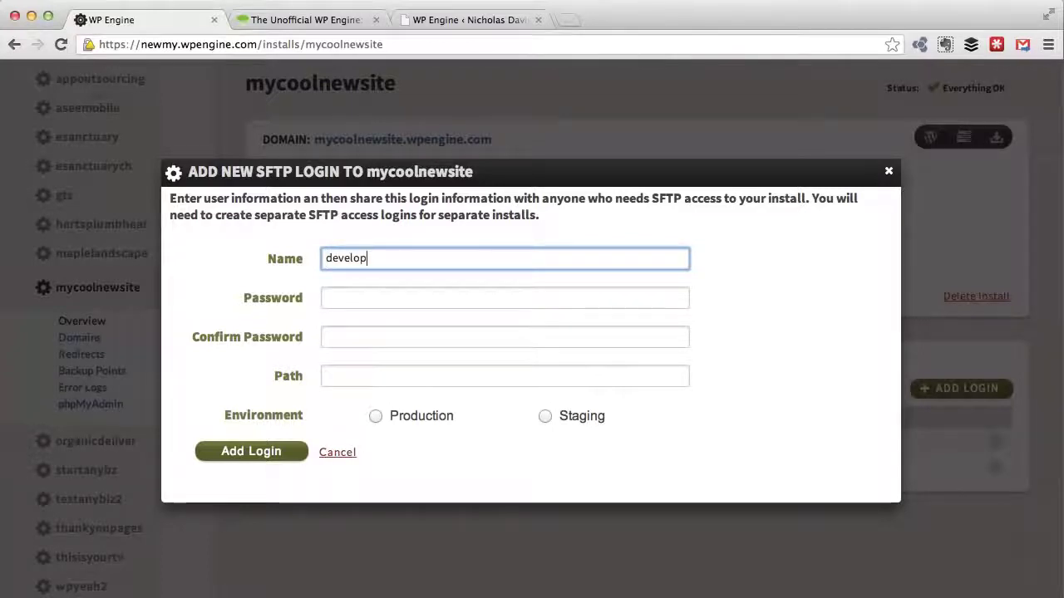
text(k)
key(Tab)
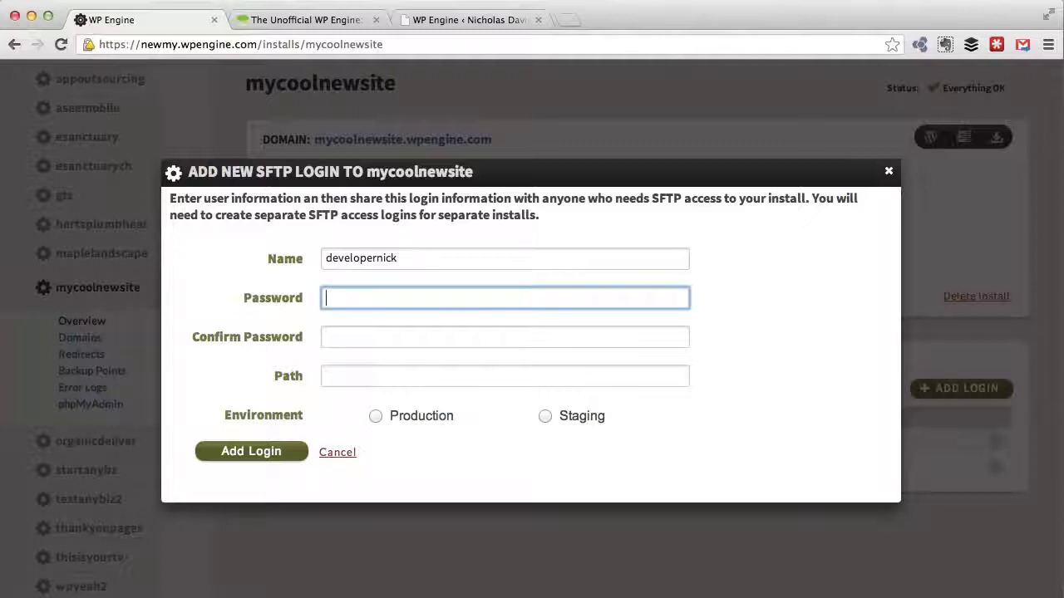
- Fill both password fields with a LastPass-generated password, choose Production, and add the login
click(997, 44)
click(788, 263)
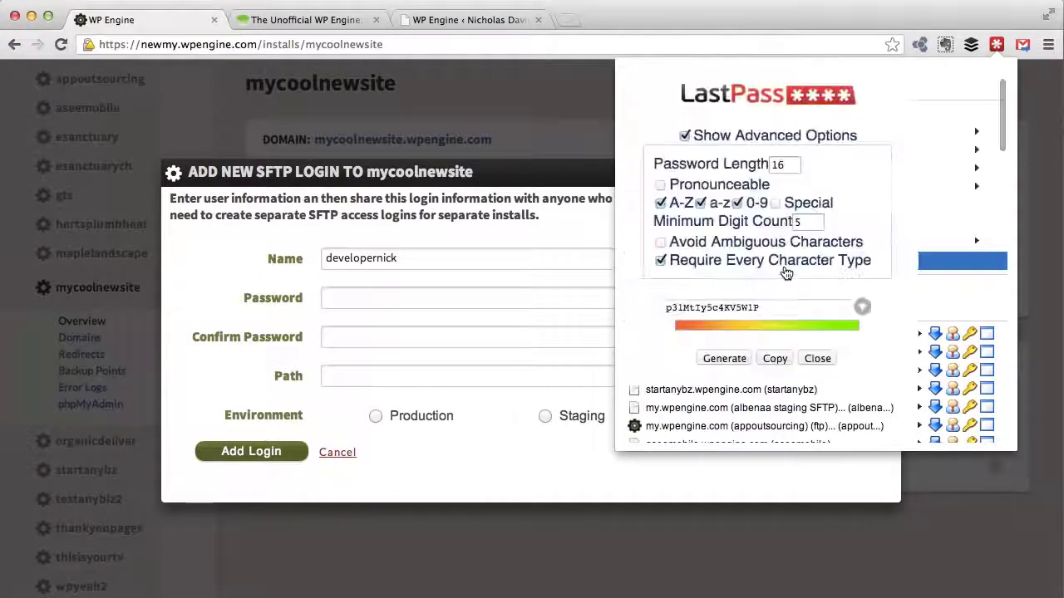
double_click(828, 309)
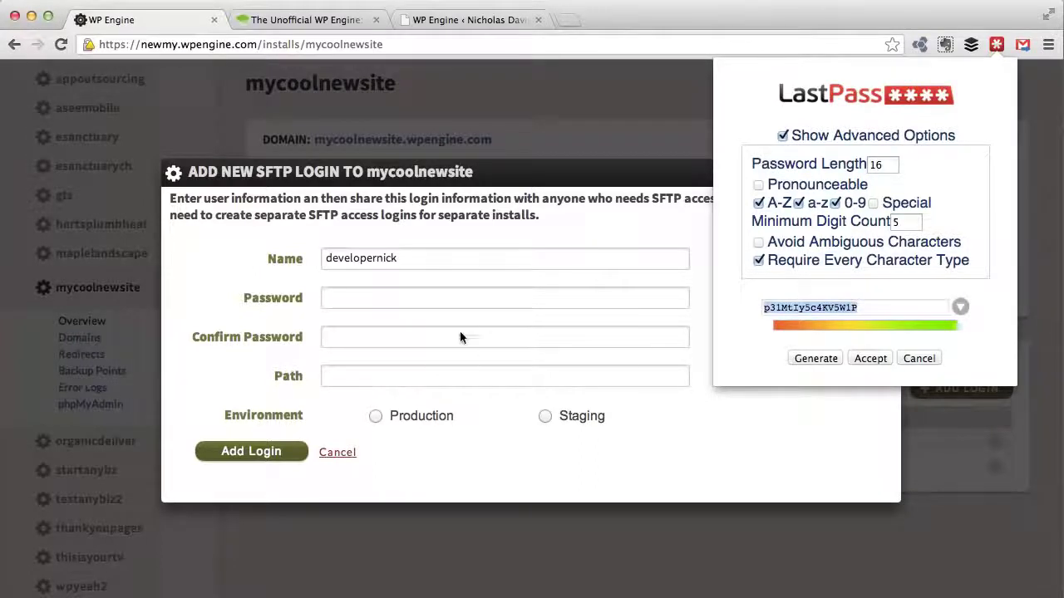
click(427, 300)
key(super+v)
click(405, 328)
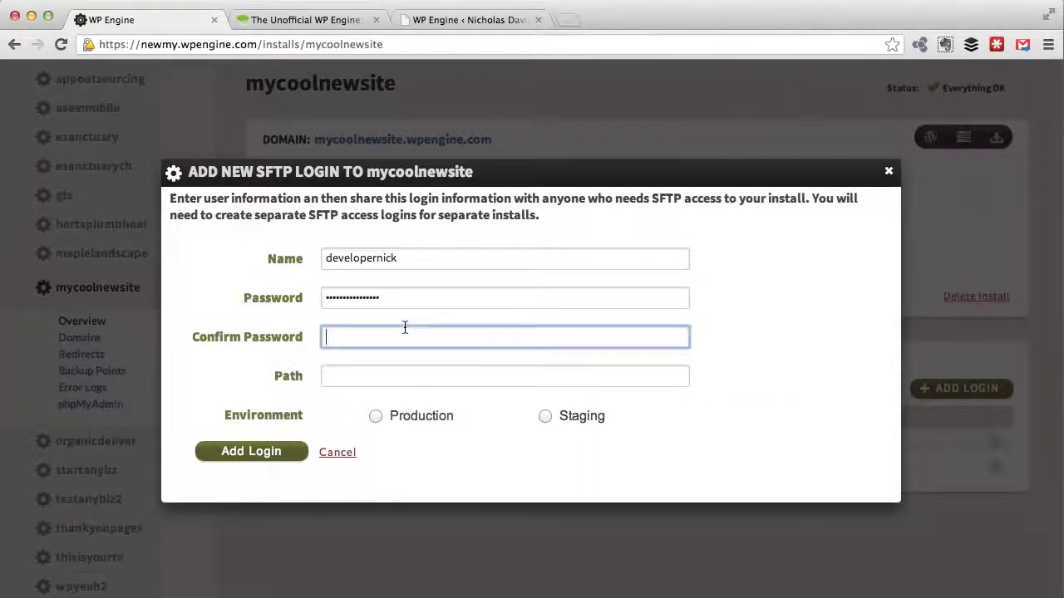
key(super+v)
click(376, 417)
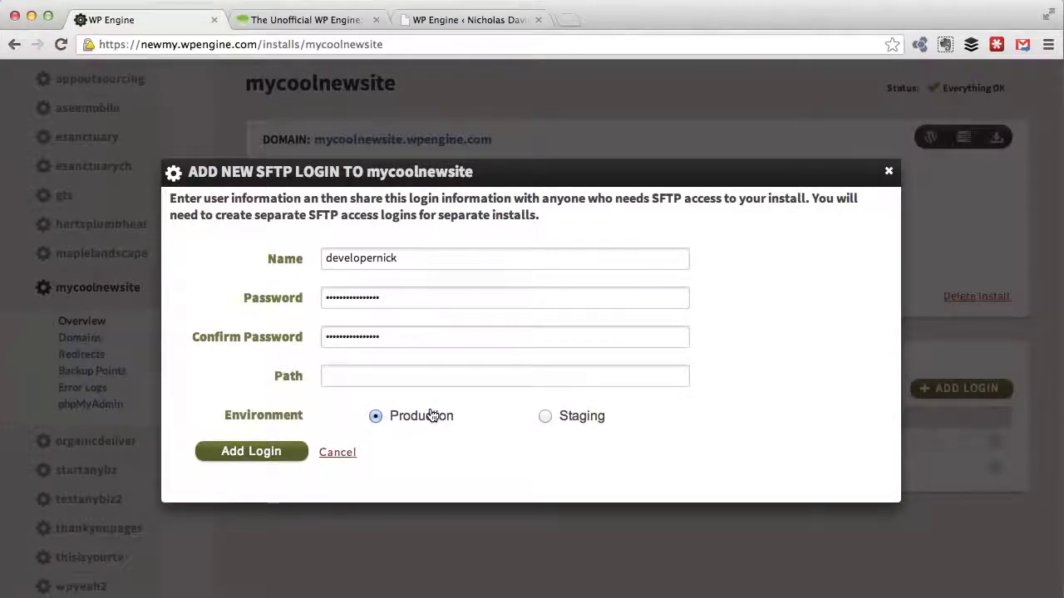
click(252, 453)
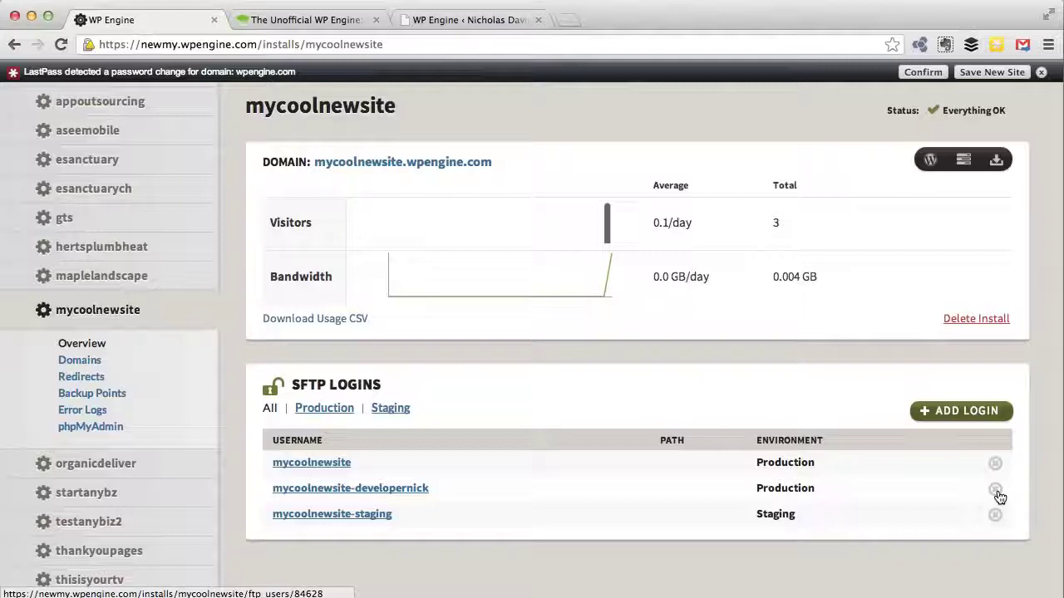
- Delete the mycoolnewsite-developernick SFTP login and confirm its removal
click(997, 492)
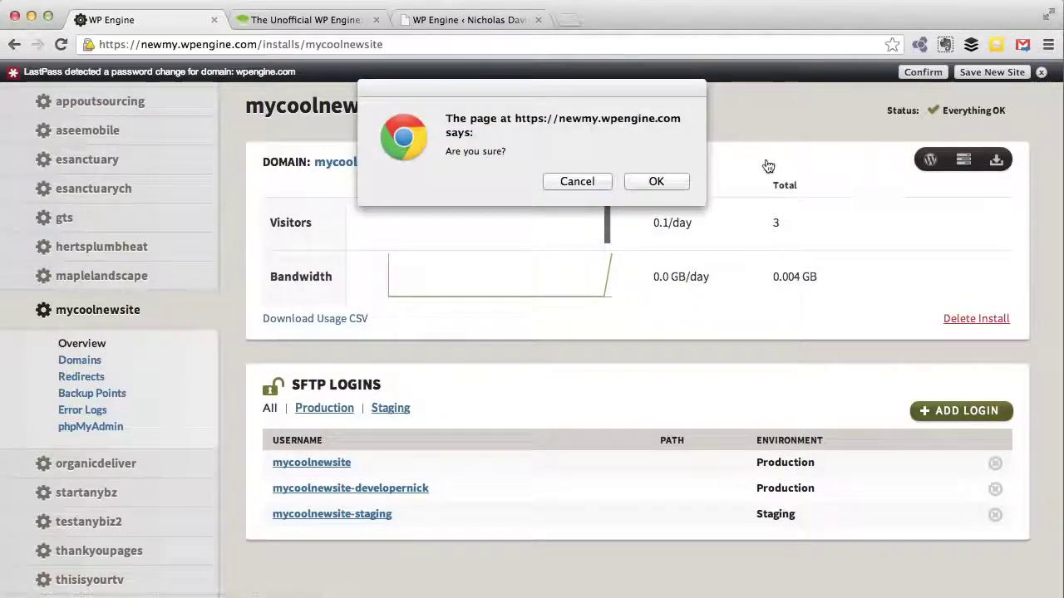
click(663, 180)
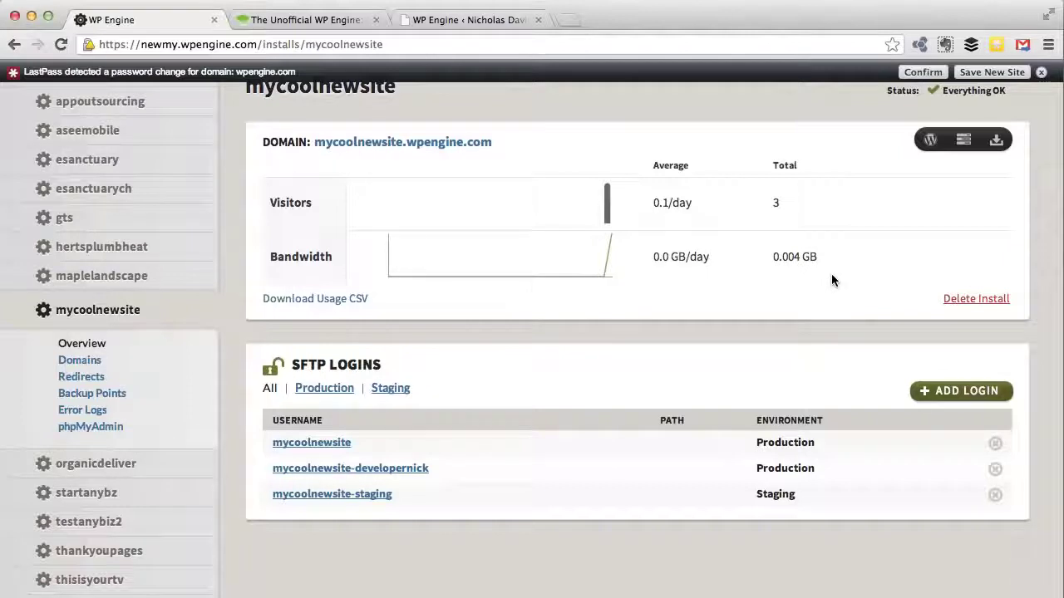
click(1041, 73)
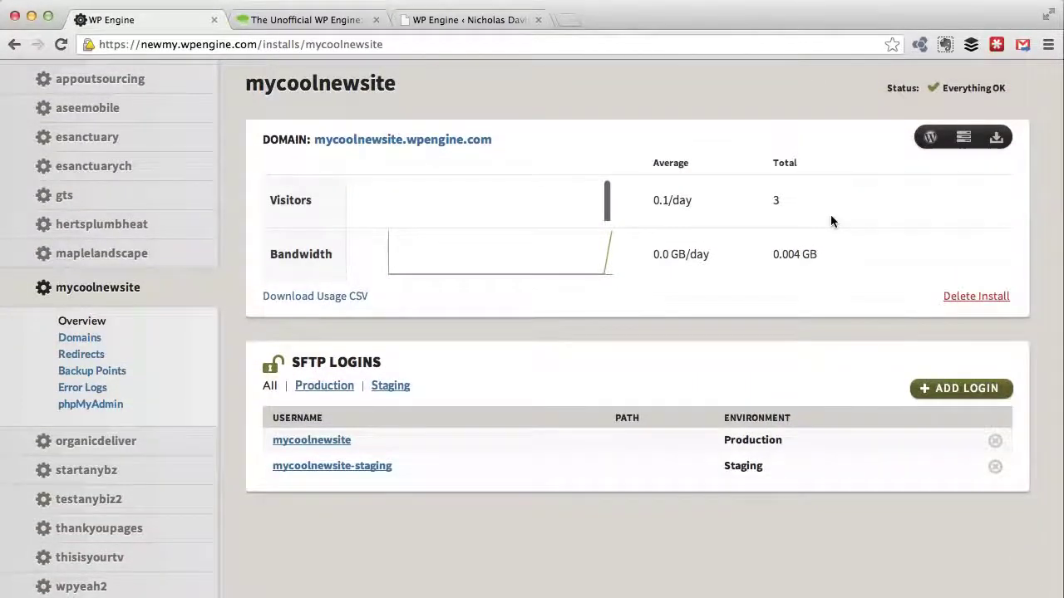
scroll(751, 358, down, 2)
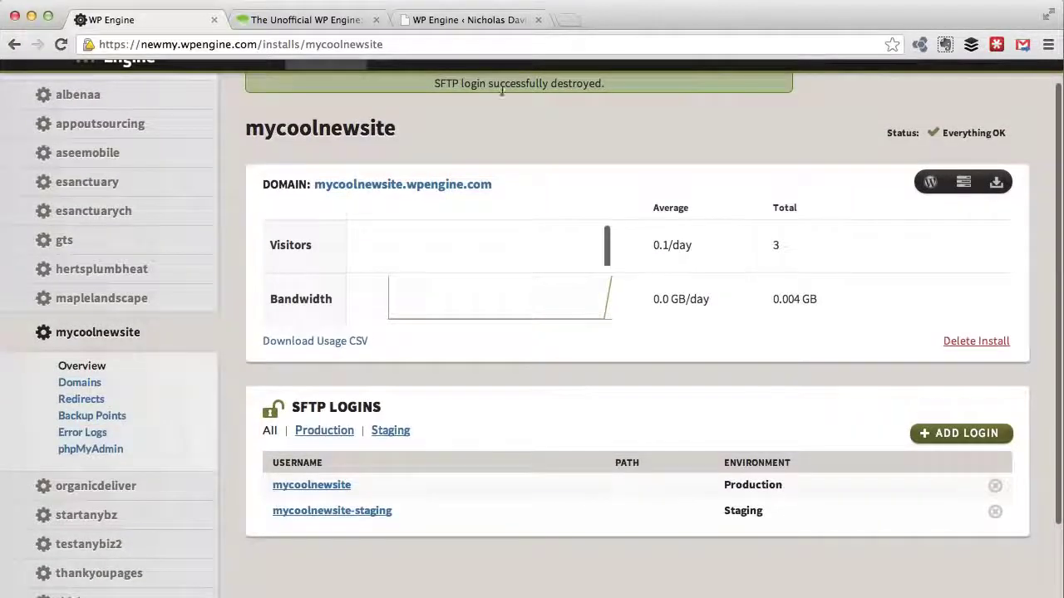
scroll(568, 178, up, 1)
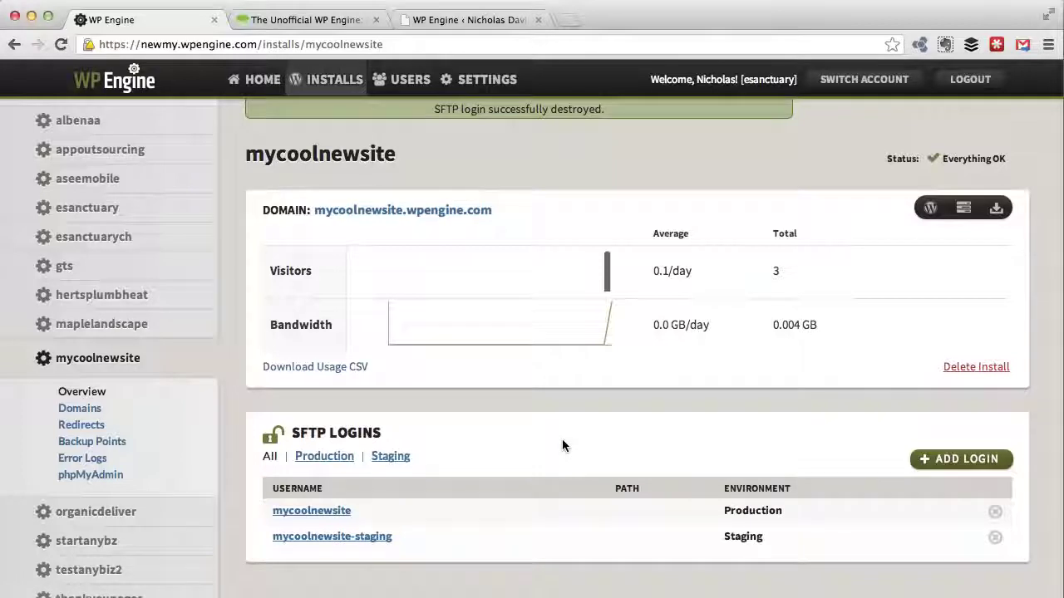
click(732, 0)
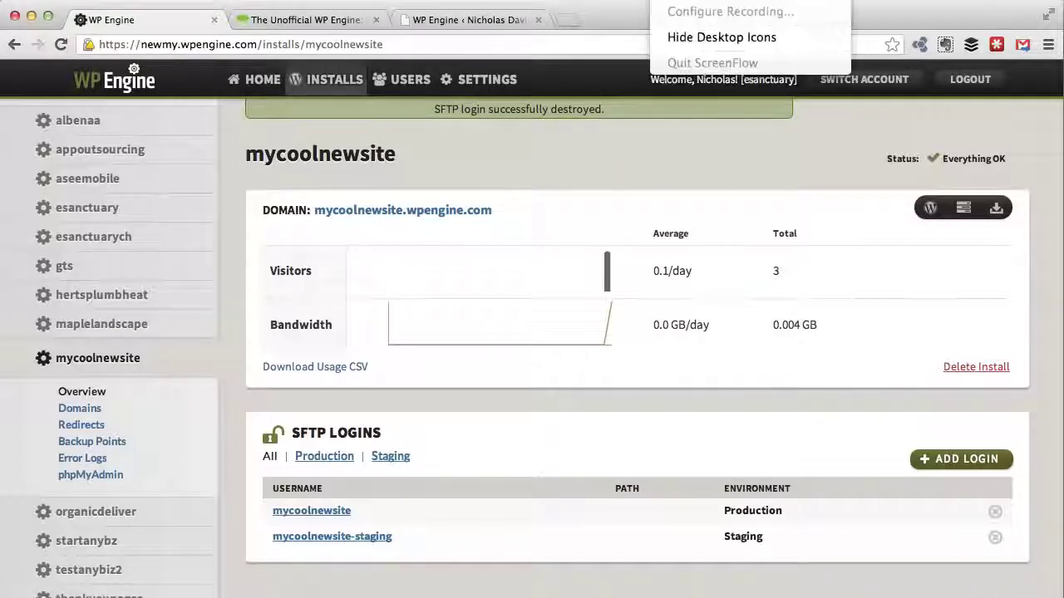